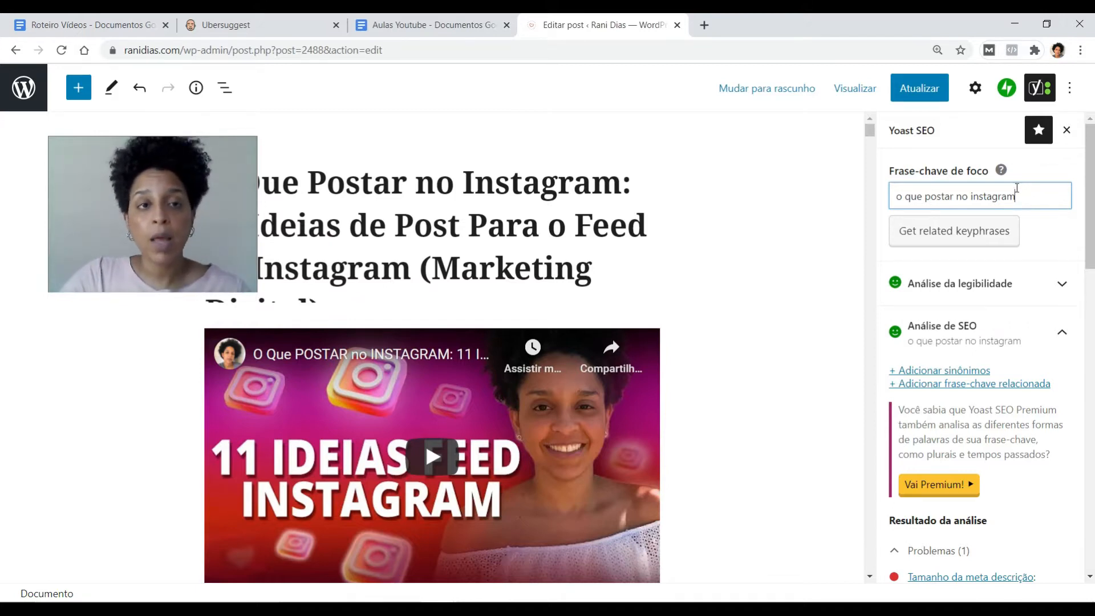
Switch to Ubersuggest and check the search volume for the keyword "o que postar no instagram".
click(279, 26)
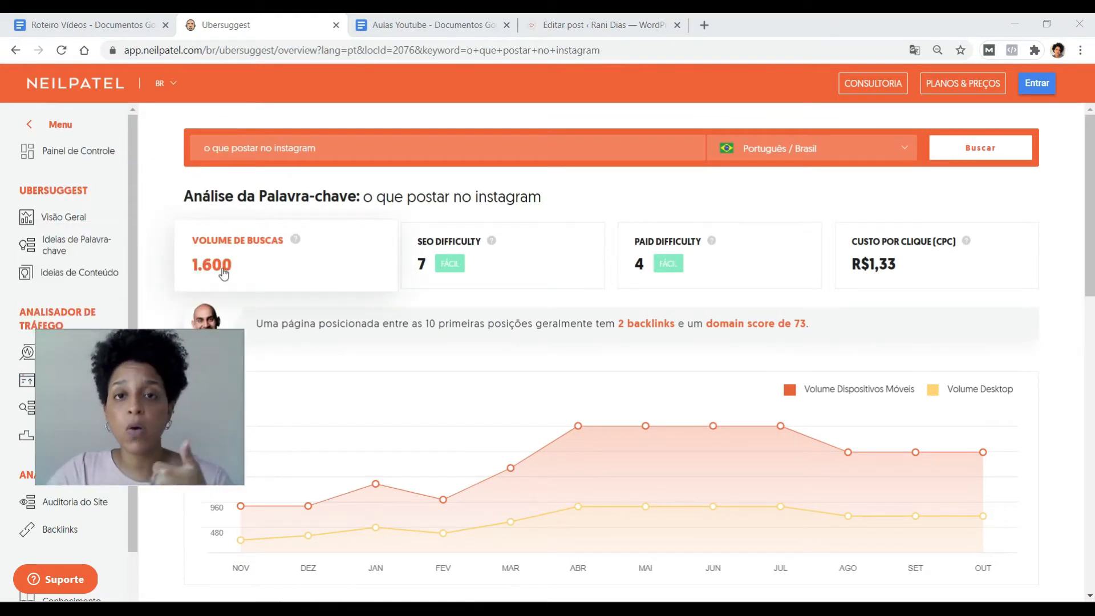
drag(185, 402, 258, 302)
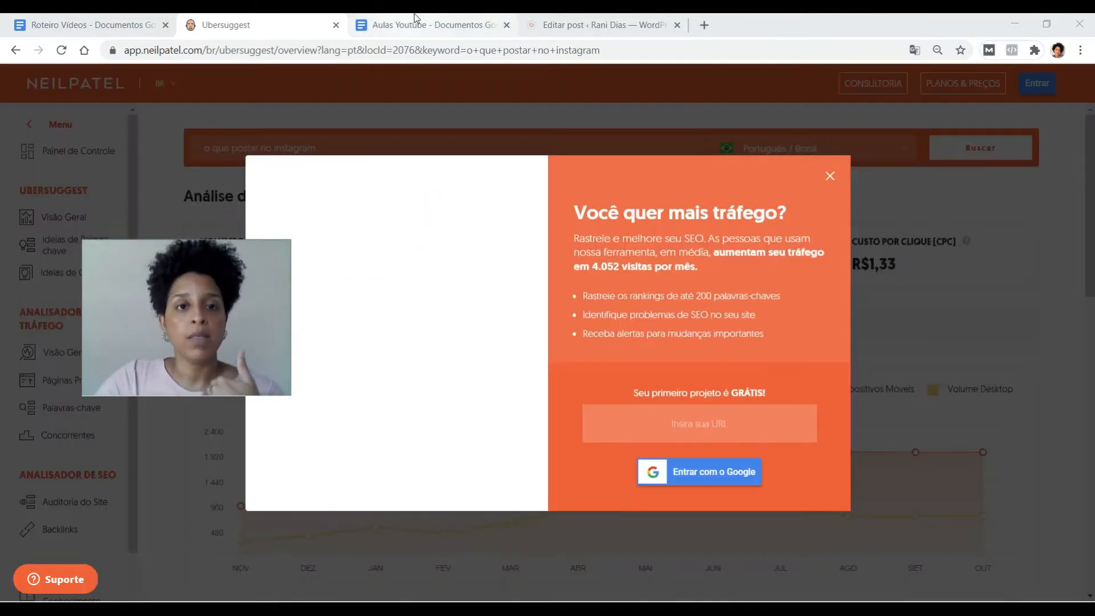
Switch to the Aulas Youtube document in Google Docs and read the focus keyphrase, readability analysis and transition words notes.
click(416, 18)
scroll(494, 335, down, 2)
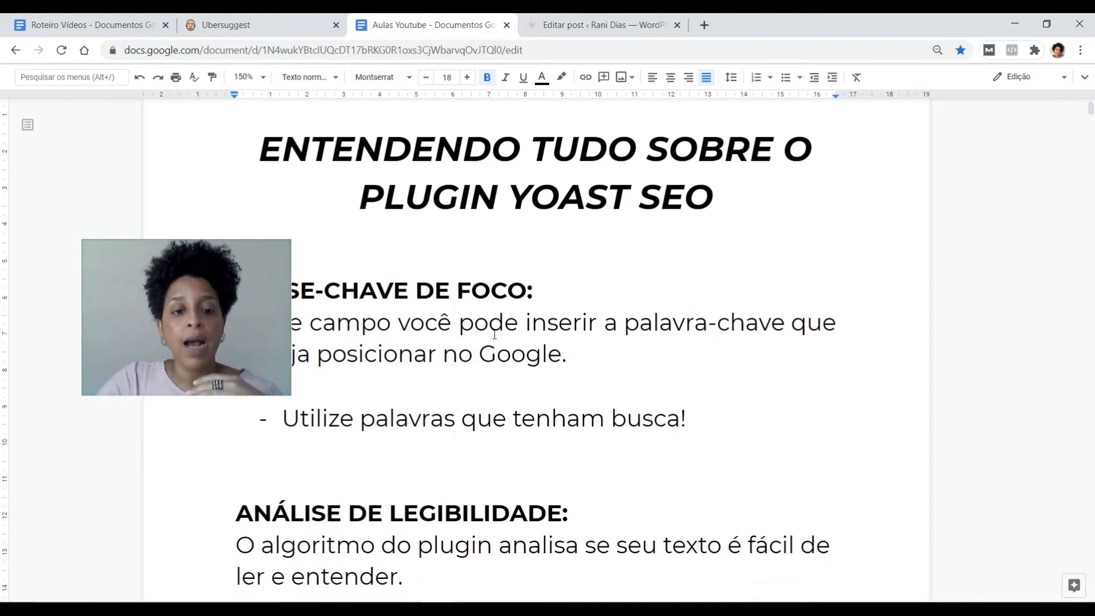
drag(135, 260, 109, 186)
scroll(438, 401, down, 1)
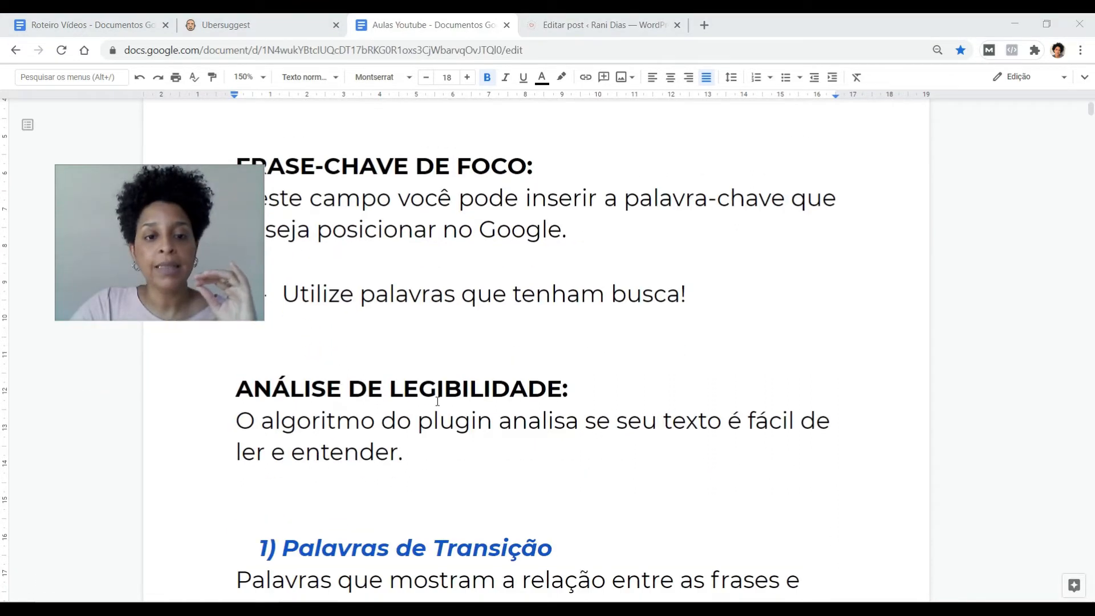
drag(164, 224, 153, 138)
scroll(630, 355, down, 2)
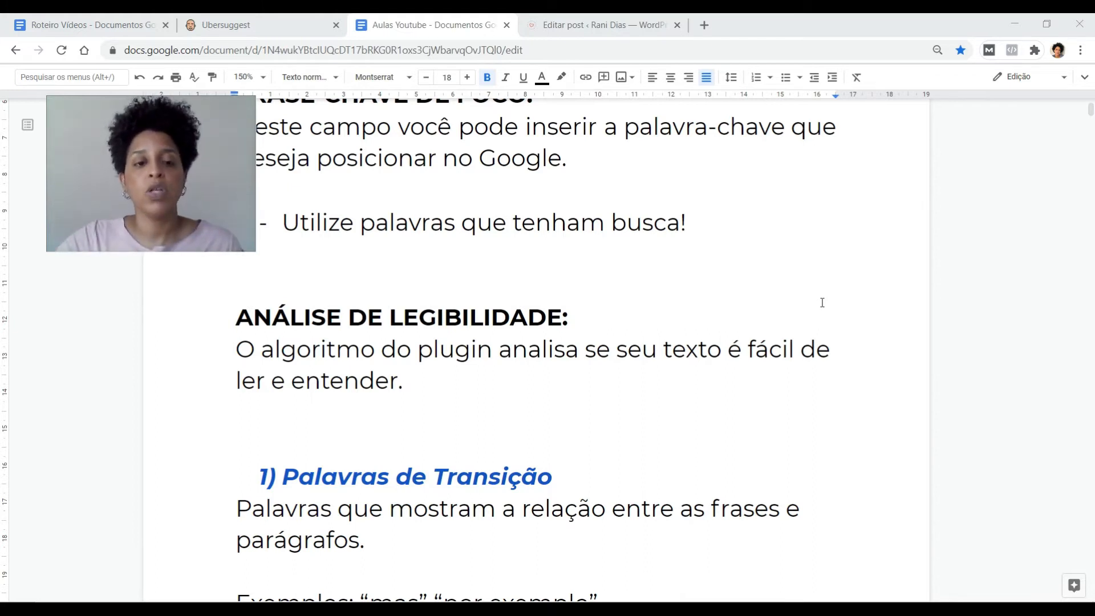
drag(168, 183, 952, 228)
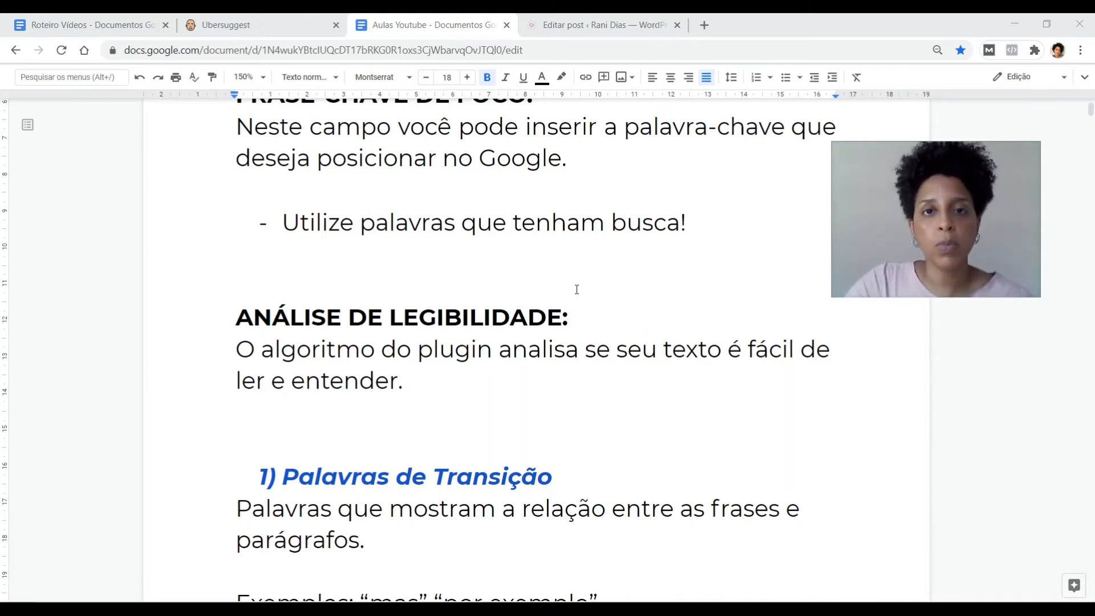
scroll(577, 289, down, 5)
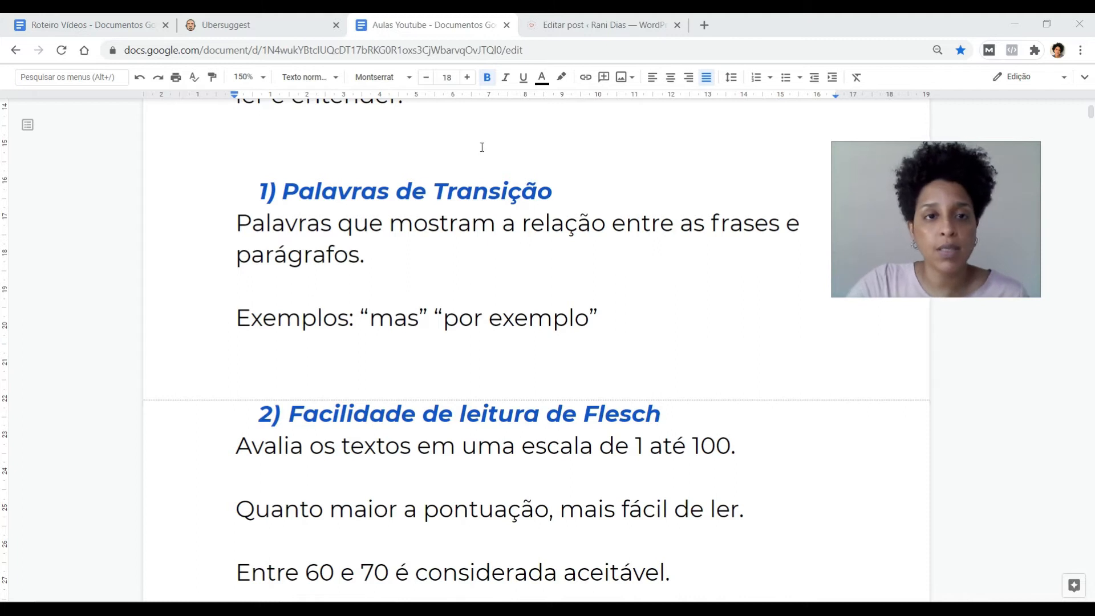
Return to the WordPress post, expand Yoast's readability analysis and highlight the sentences containing transition words.
click(581, 29)
scroll(637, 239, down, 6)
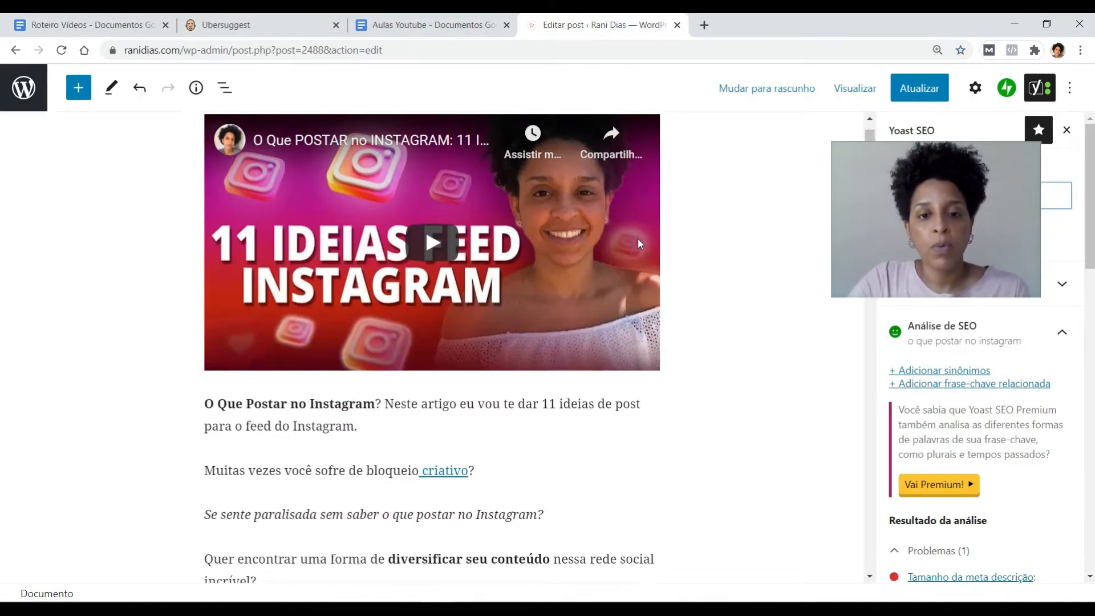
drag(965, 249, 767, 246)
click(1039, 289)
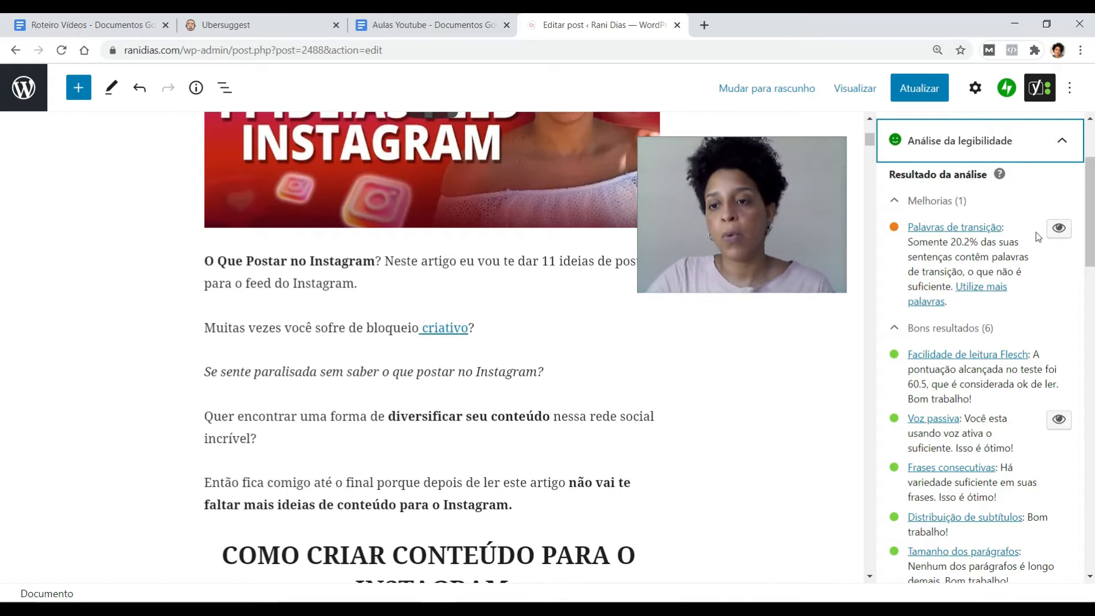
click(1059, 229)
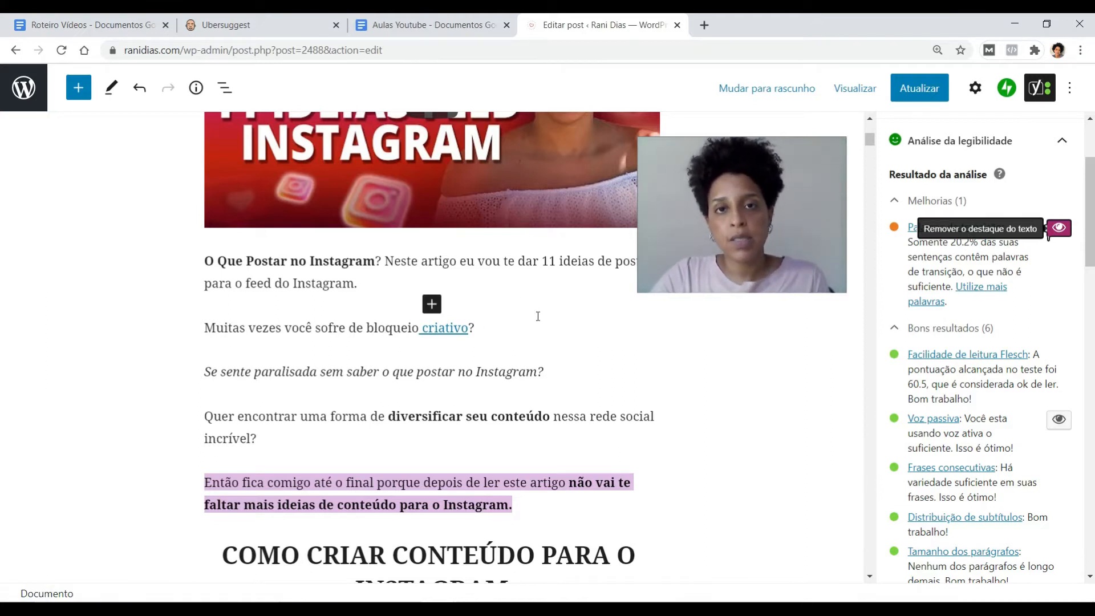
Examine the highlighted introduction sentence in the post and select its transition word "Então".
scroll(538, 315, down, 3)
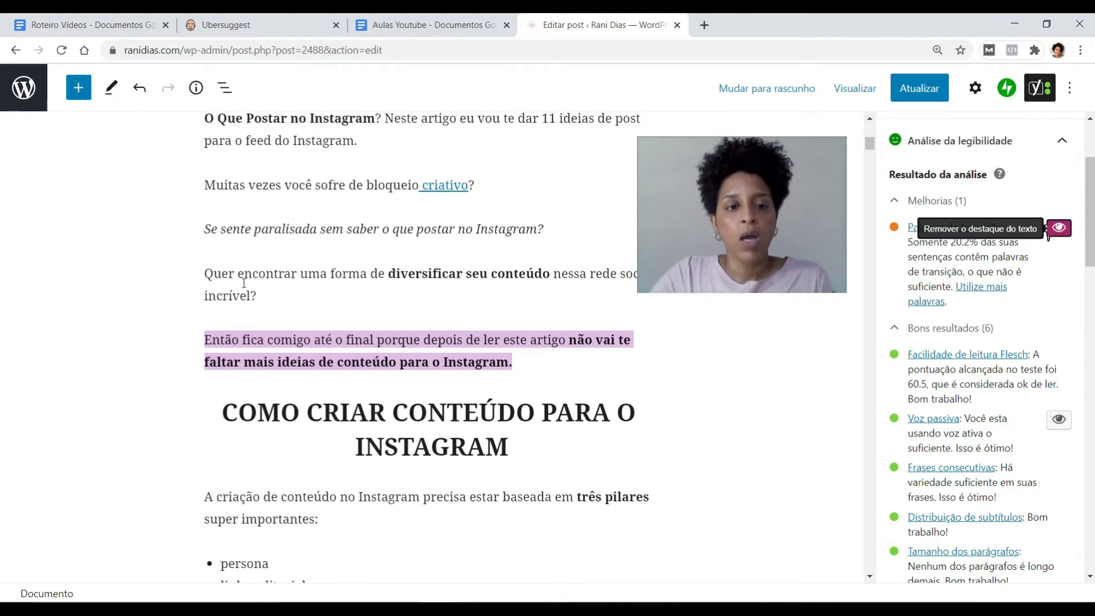
scroll(336, 319, up, 1)
drag(385, 344, 671, 358)
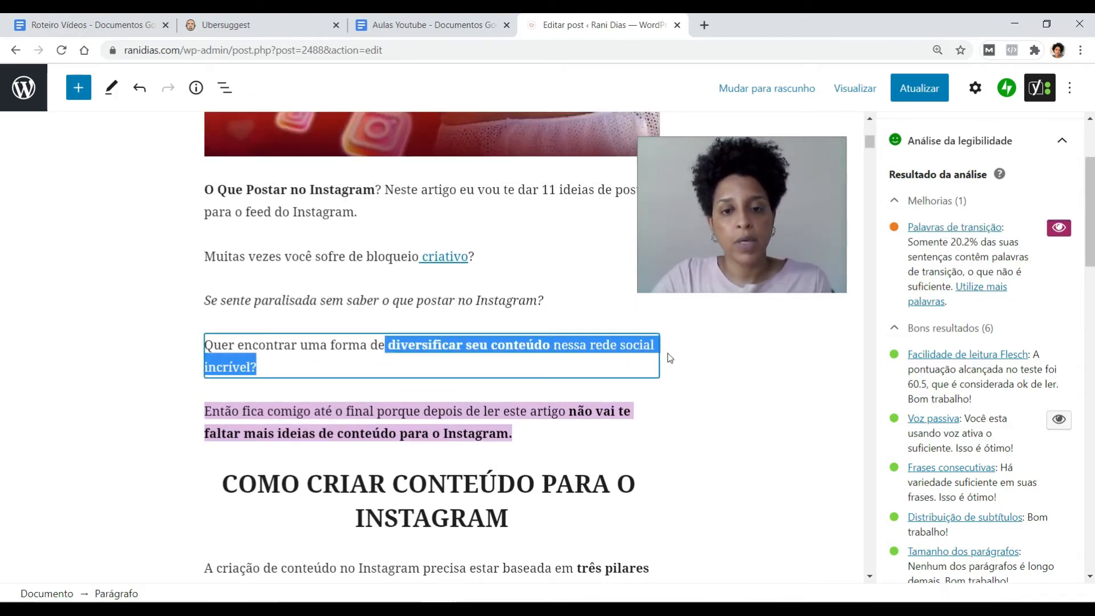
drag(212, 410, 351, 411)
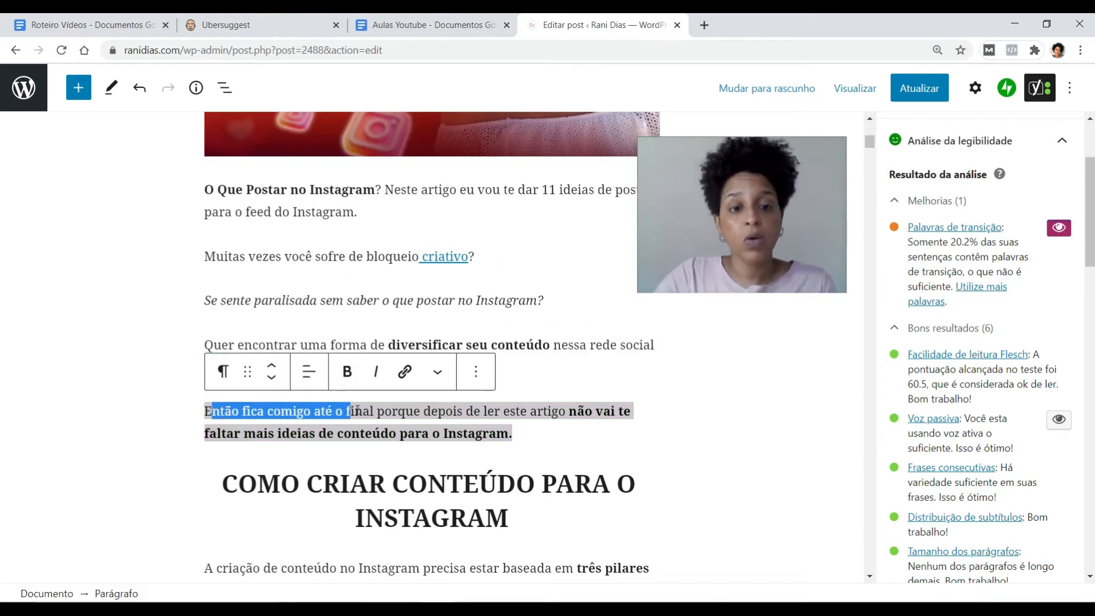
click(220, 414)
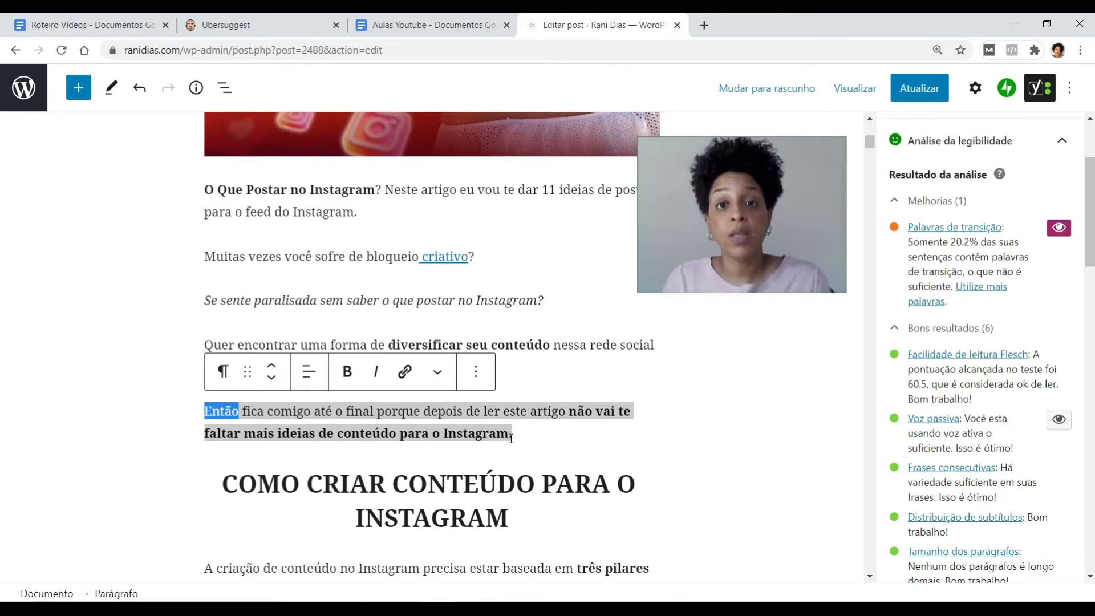
Switch to the Google Docs notes and read the sections on Flesch reading ease, sentence length, paragraph length and subheading distribution.
click(427, 25)
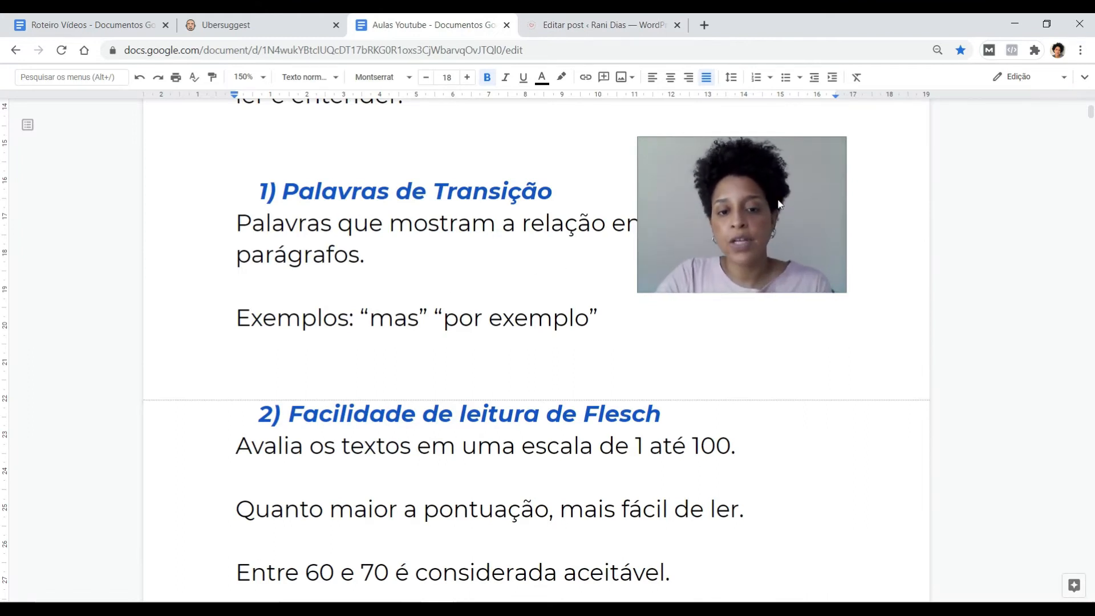
scroll(690, 217, down, 3)
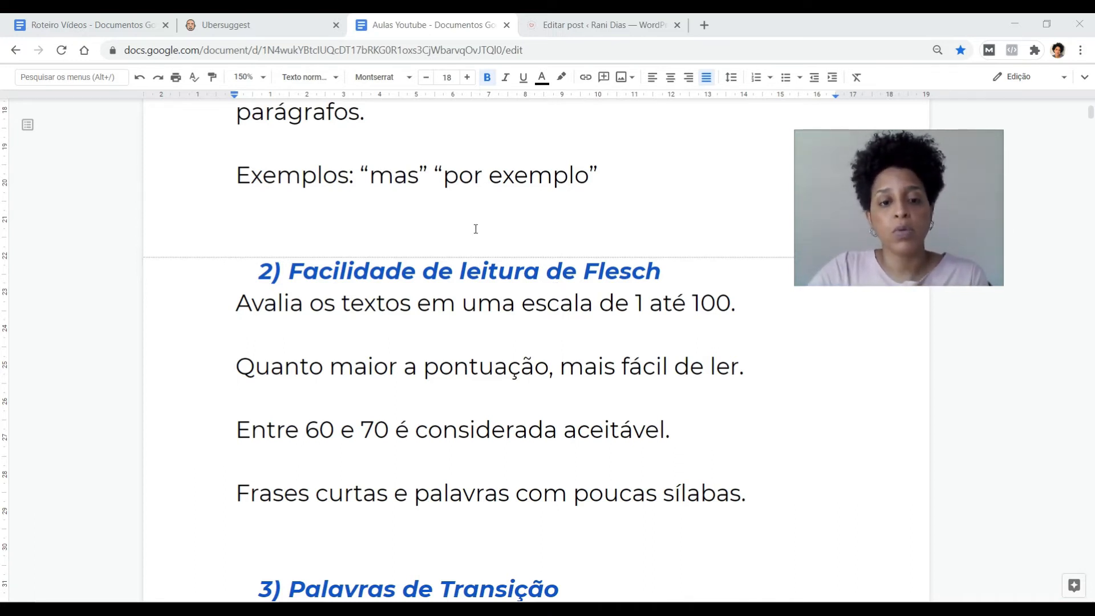
scroll(475, 228, down, 3)
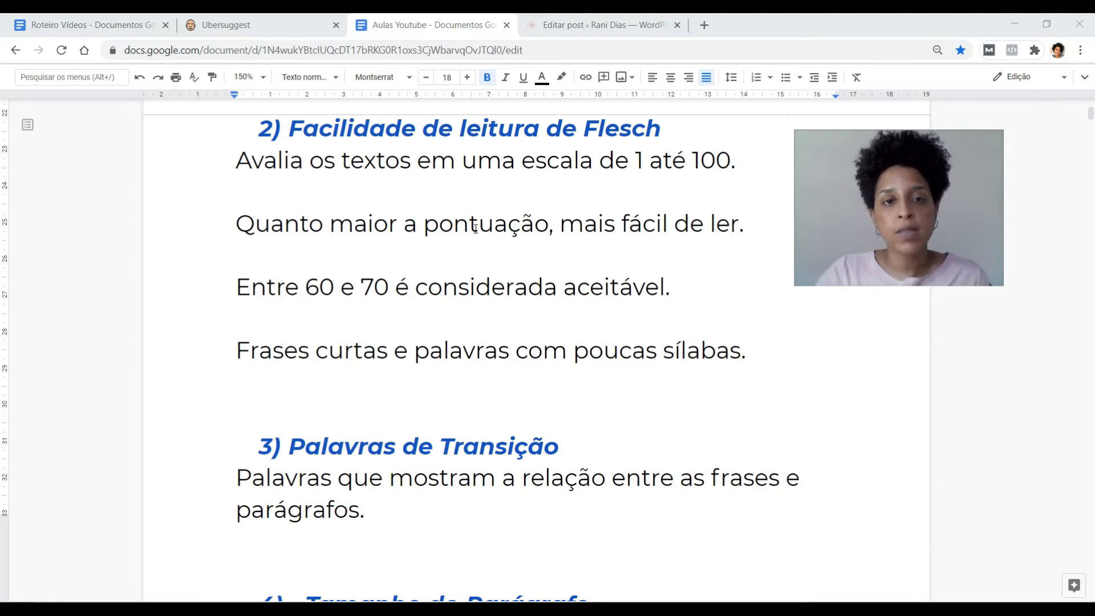
click(599, 24)
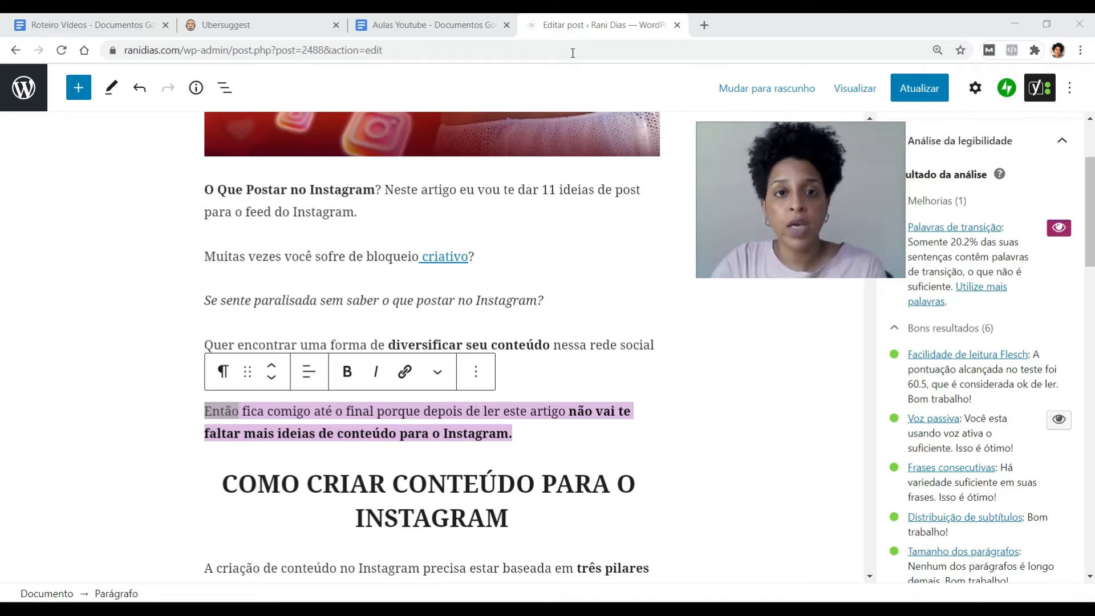
click(406, 25)
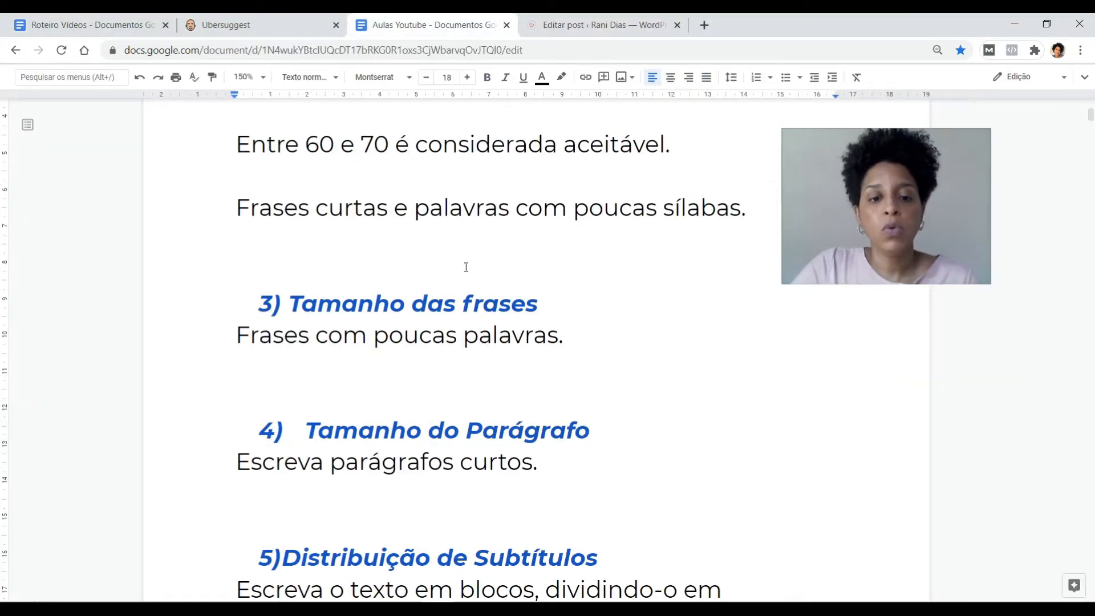
scroll(466, 267, down, 1)
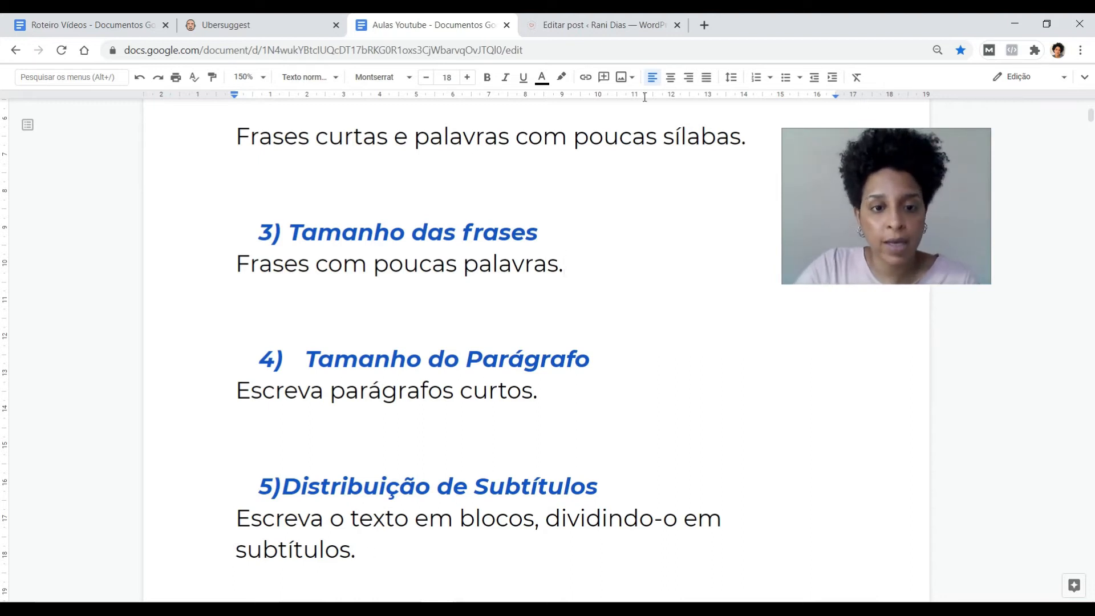
scroll(612, 217, down, 4)
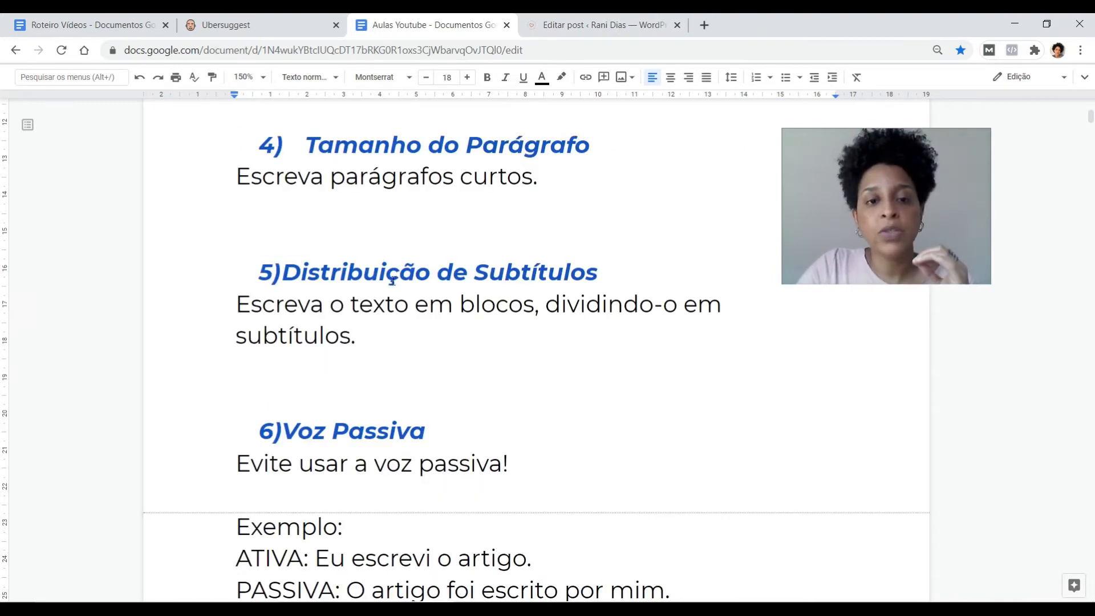
scroll(612, 243, down, 1)
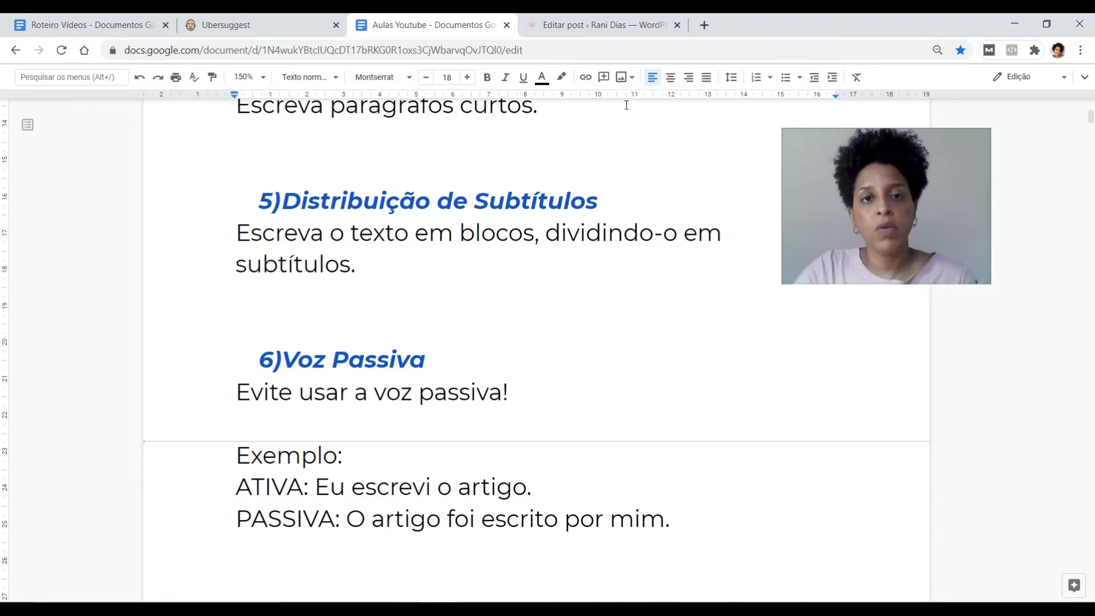
Switch to the WordPress post and examine how subheadings divide its text, from the introduction to the carousel post section.
click(568, 22)
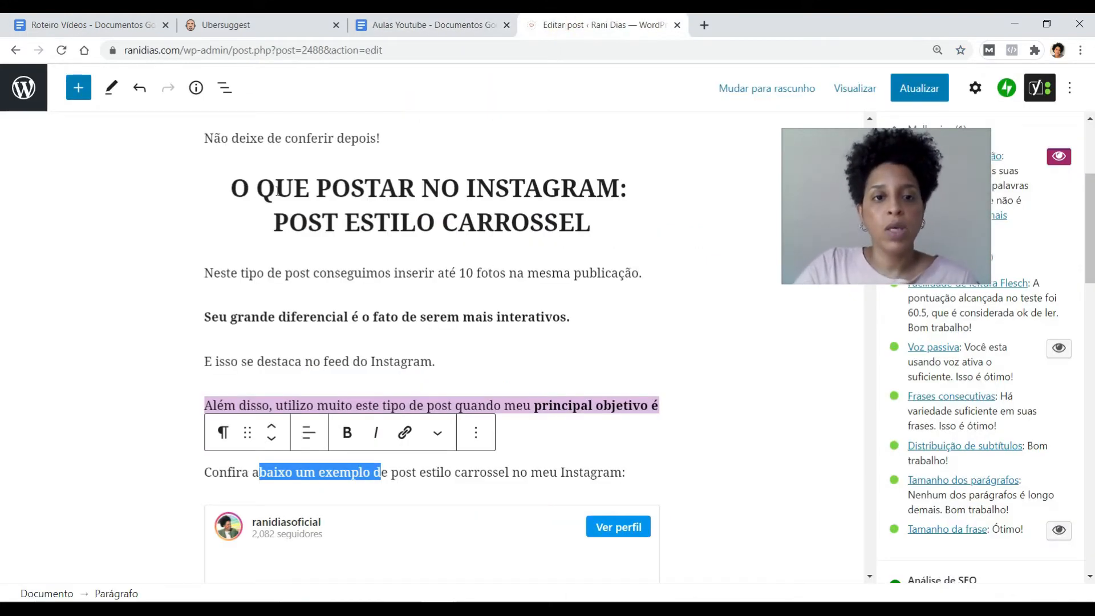
scroll(443, 218, up, 15)
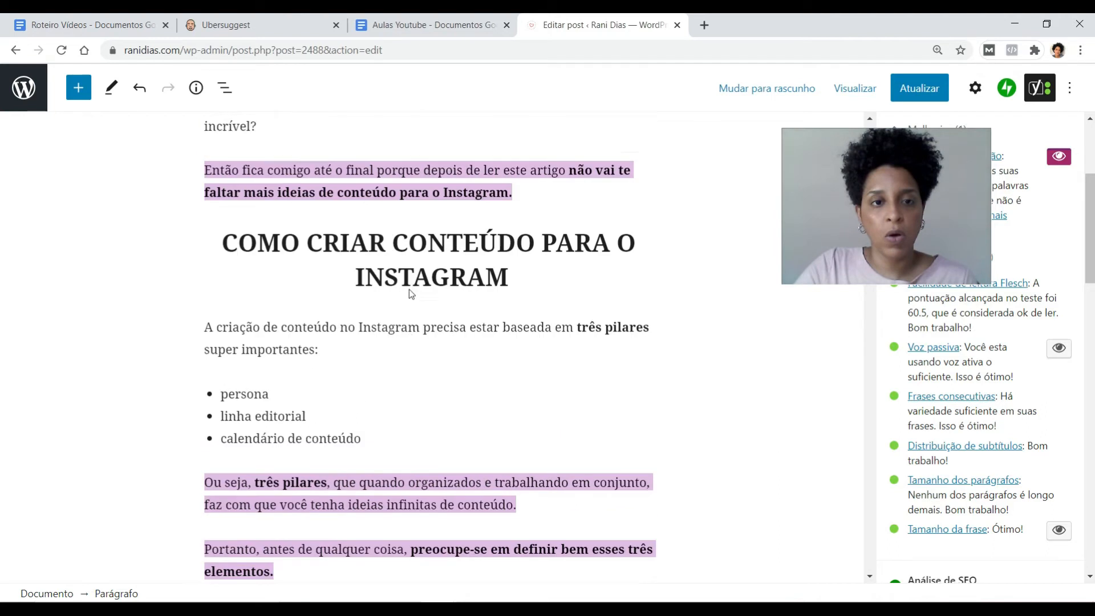
scroll(394, 280, down, 4)
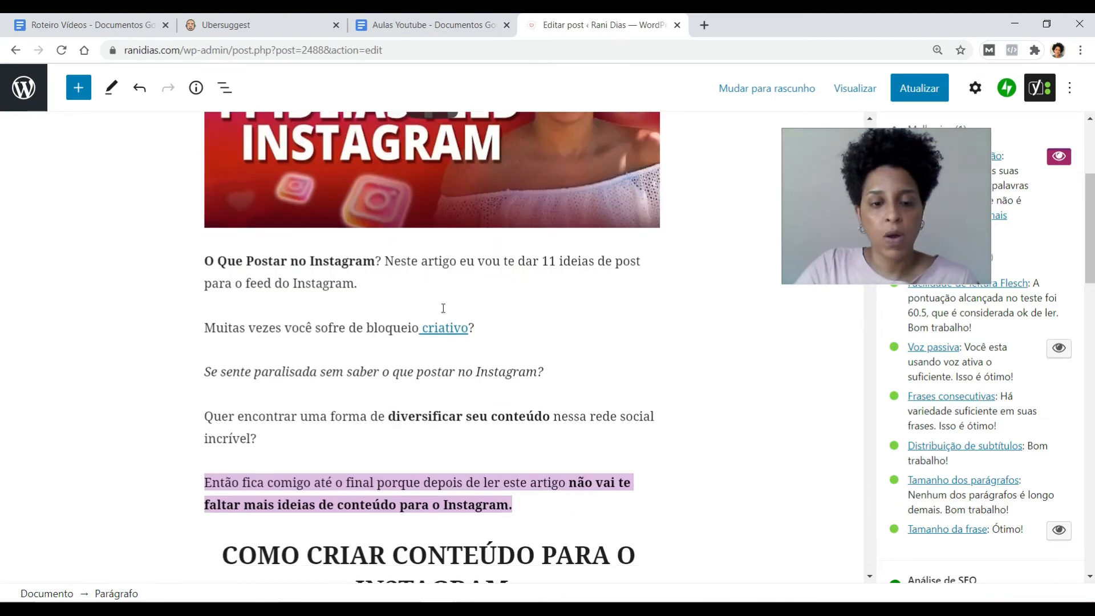
scroll(439, 245, down, 3)
scroll(433, 177, down, 5)
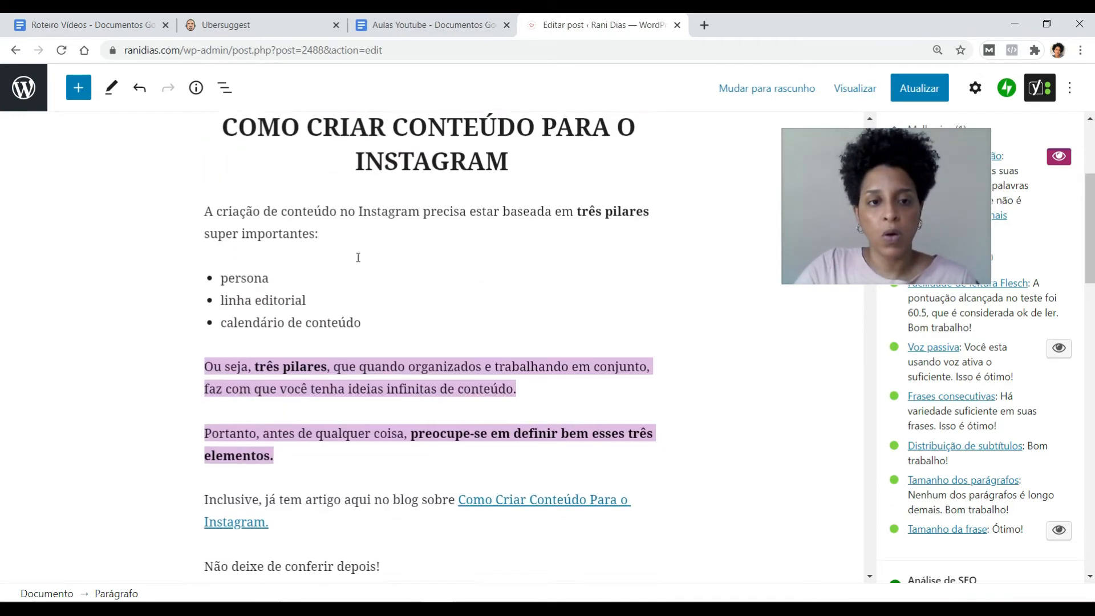
scroll(577, 186, down, 1)
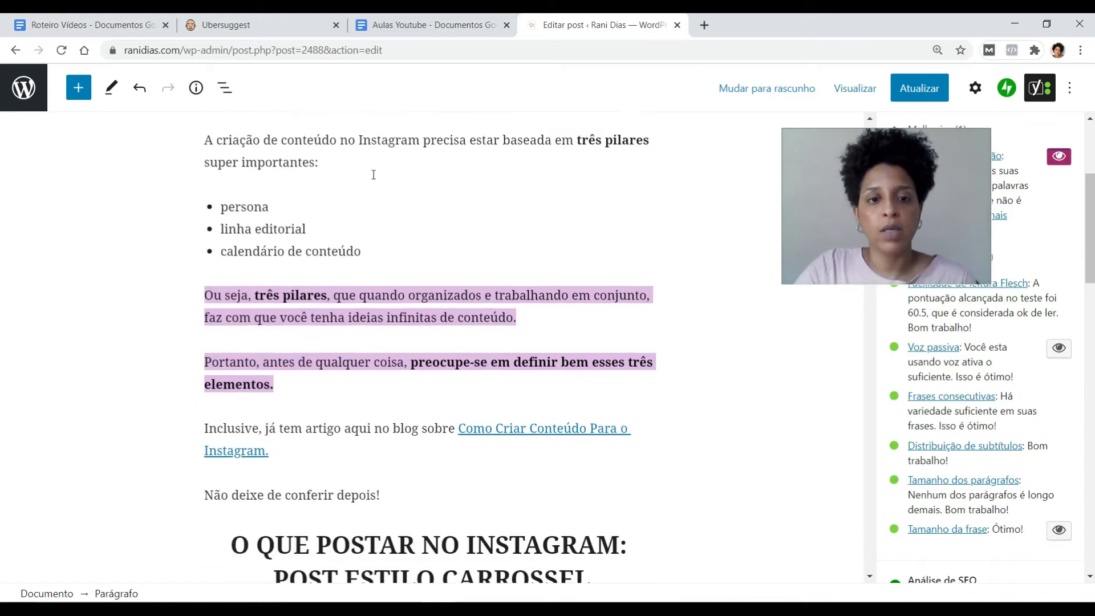
scroll(557, 232, down, 5)
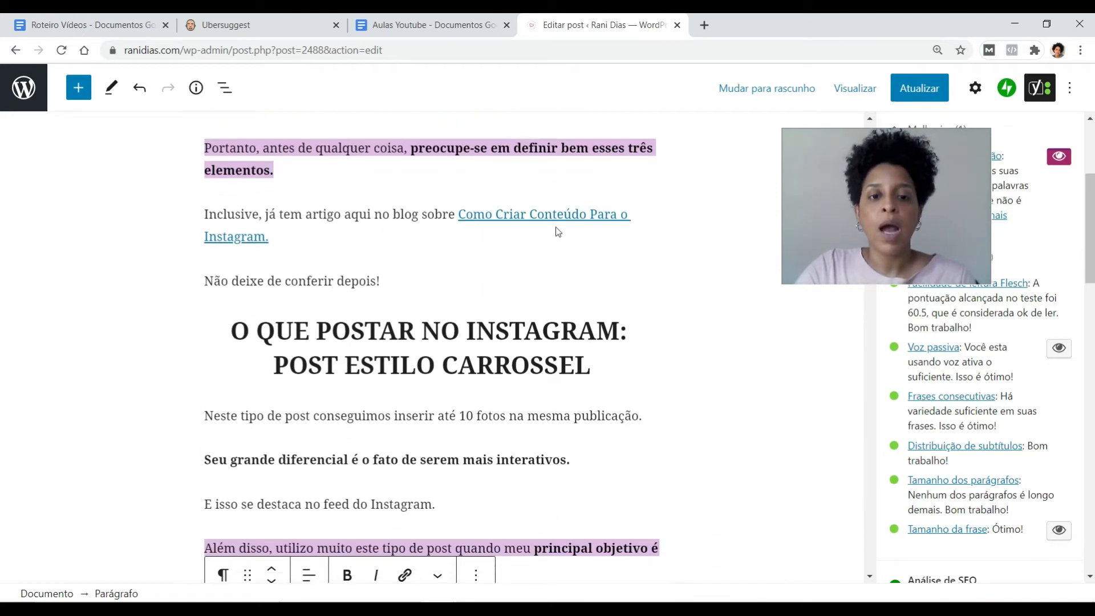
scroll(633, 260, down, 3)
scroll(352, 183, up, 1)
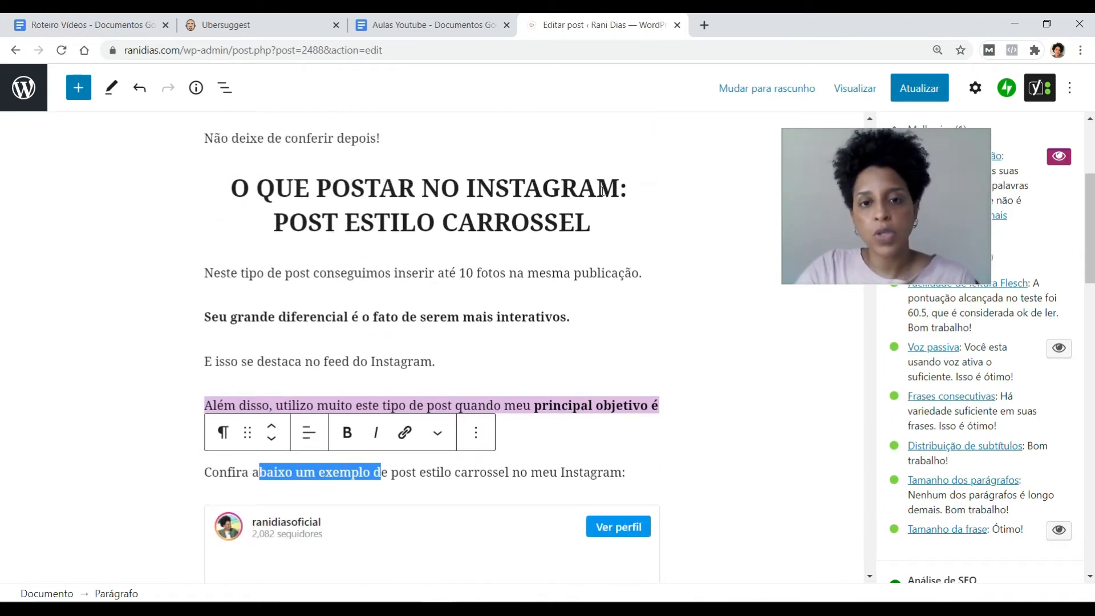
Return to the Google Docs notes and review the passive voice examples and the rule on consecutive sentences.
click(477, 23)
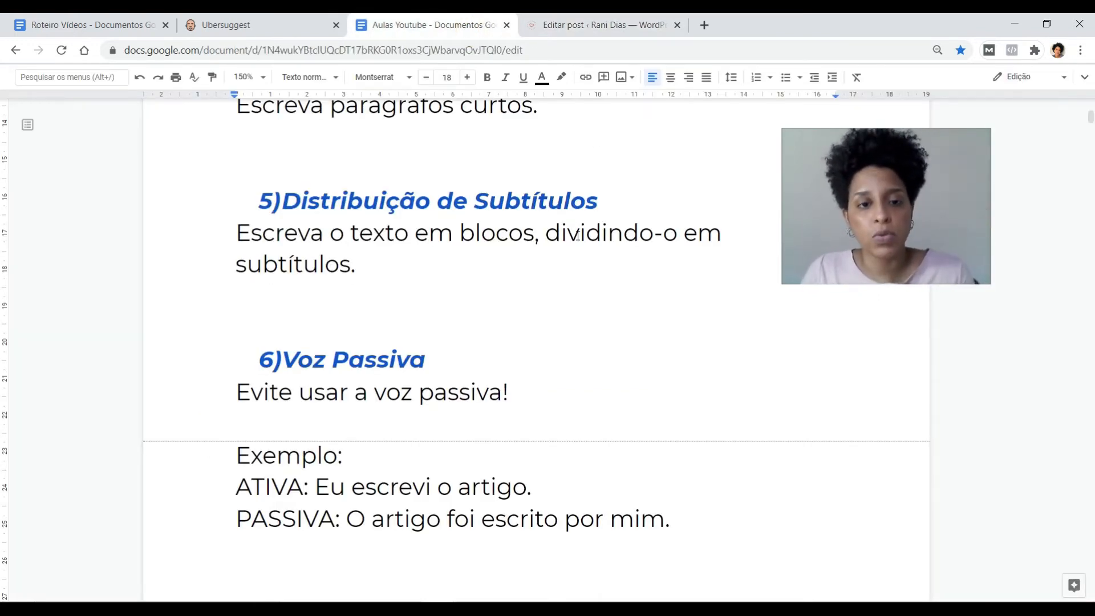
scroll(577, 236, down, 3)
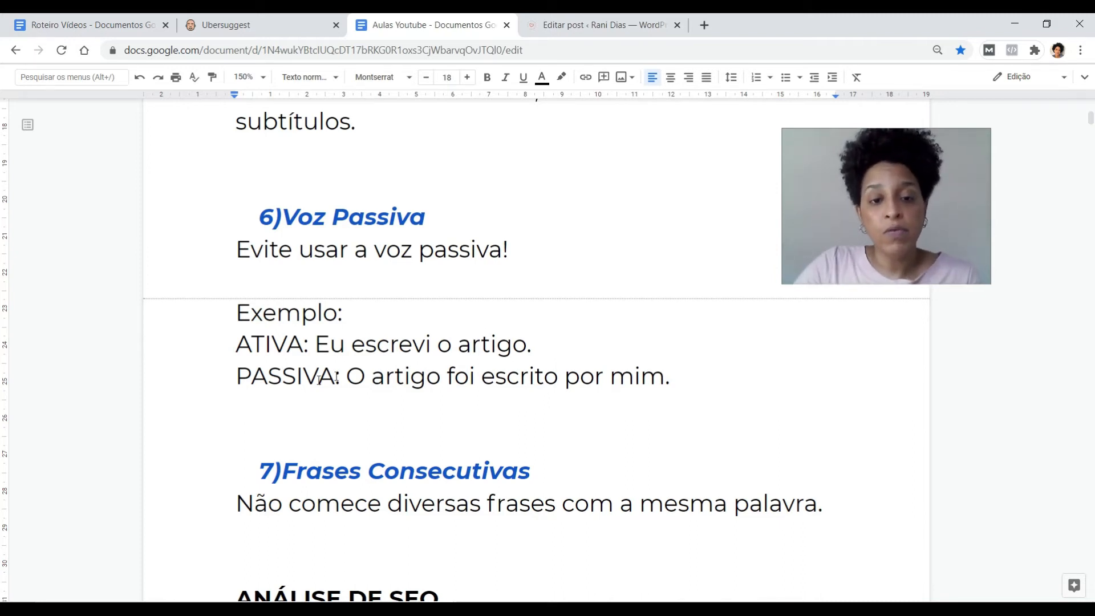
drag(250, 378, 674, 381)
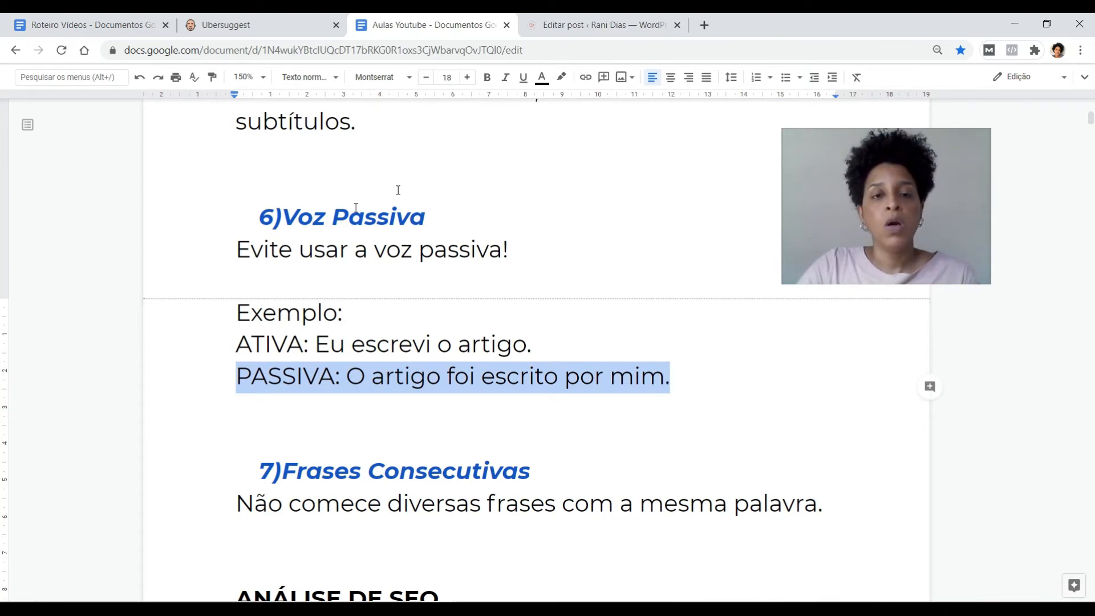
drag(546, 350, 235, 343)
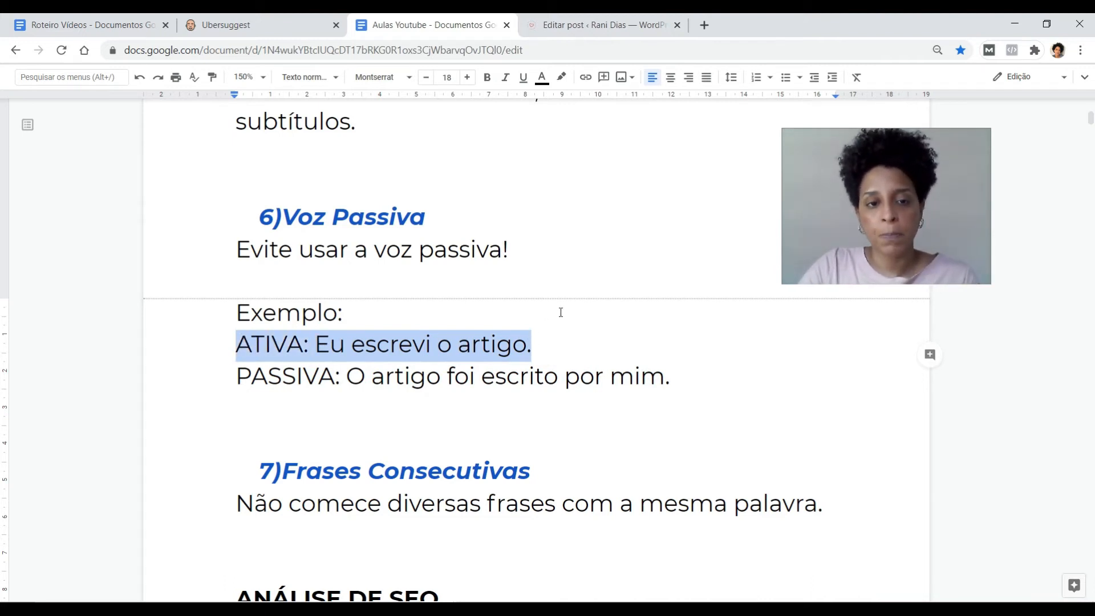
scroll(561, 312, down, 2)
drag(307, 331, 520, 328)
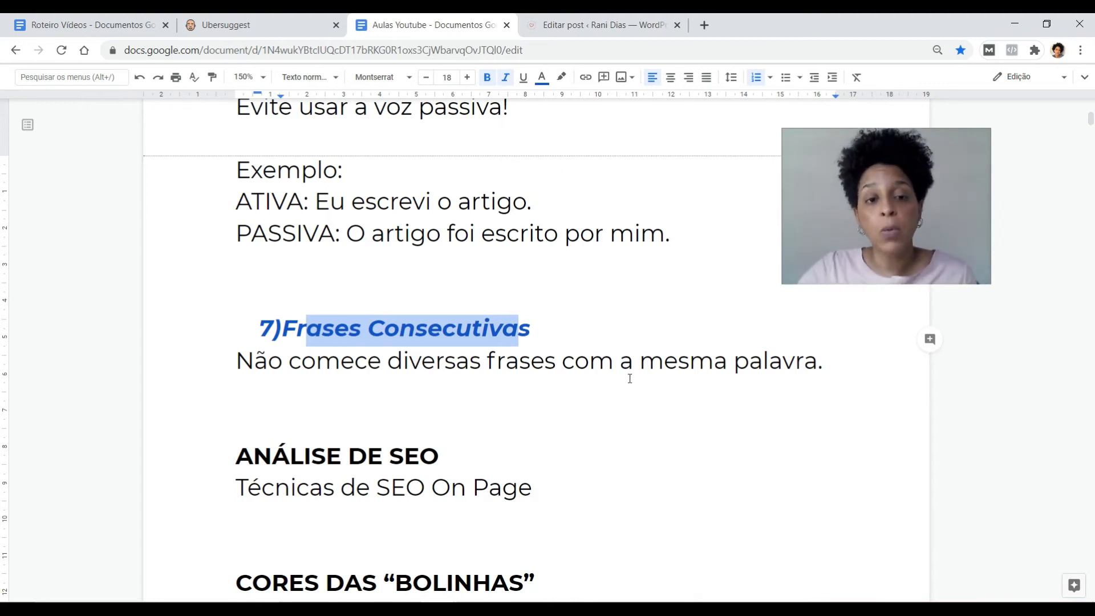
scroll(531, 395, up, 14)
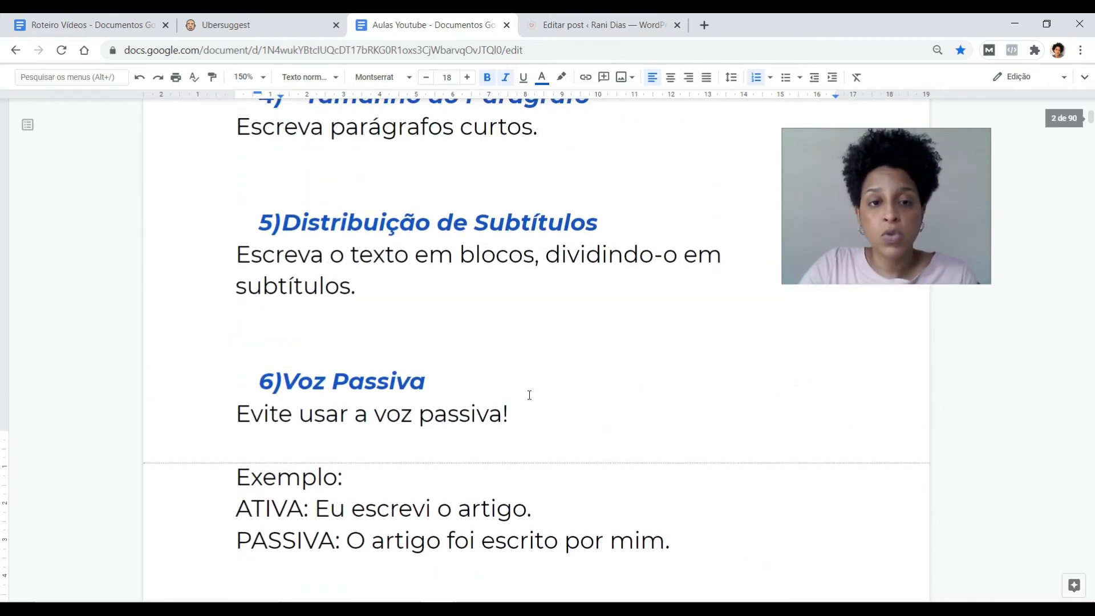
Select the readability analysis heading in the notes, and switch to the WordPress post to review Yoast's readability results.
scroll(528, 391, up, 8)
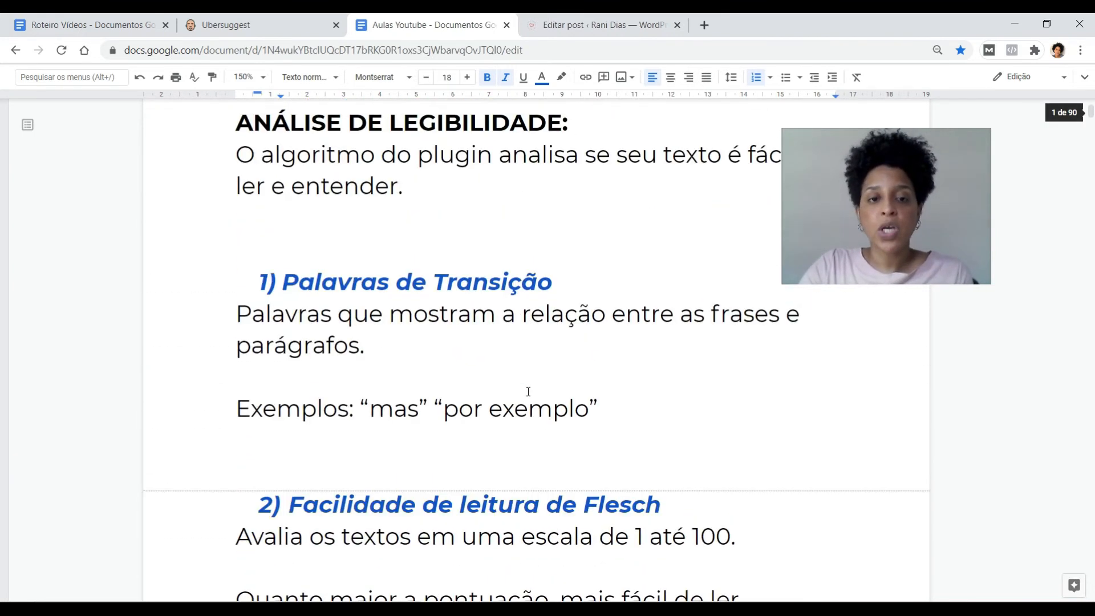
drag(577, 247, 399, 248)
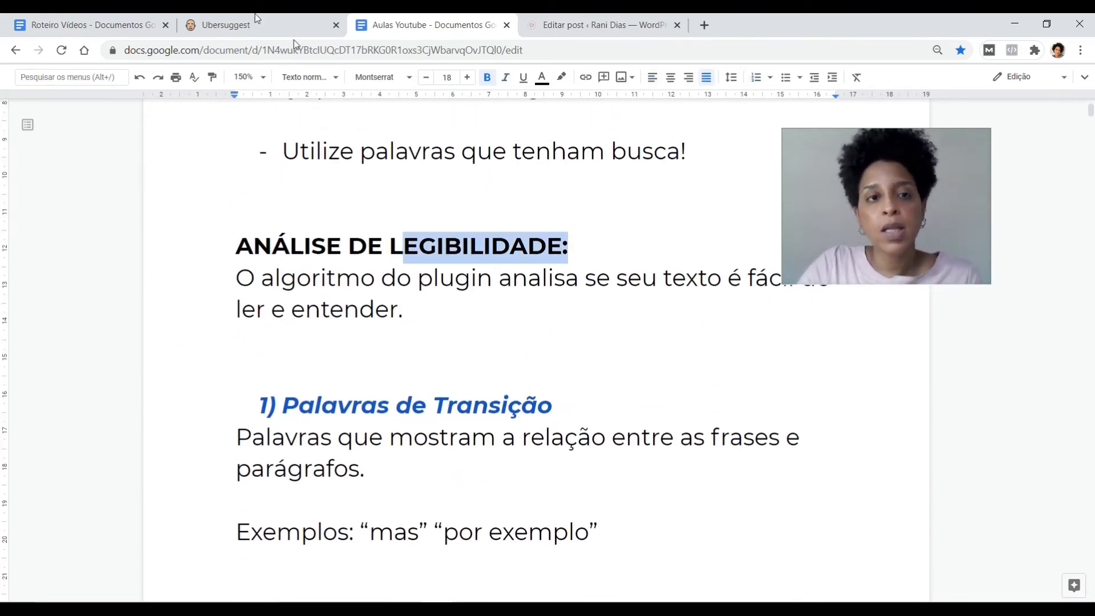
click(587, 26)
drag(854, 193, 644, 178)
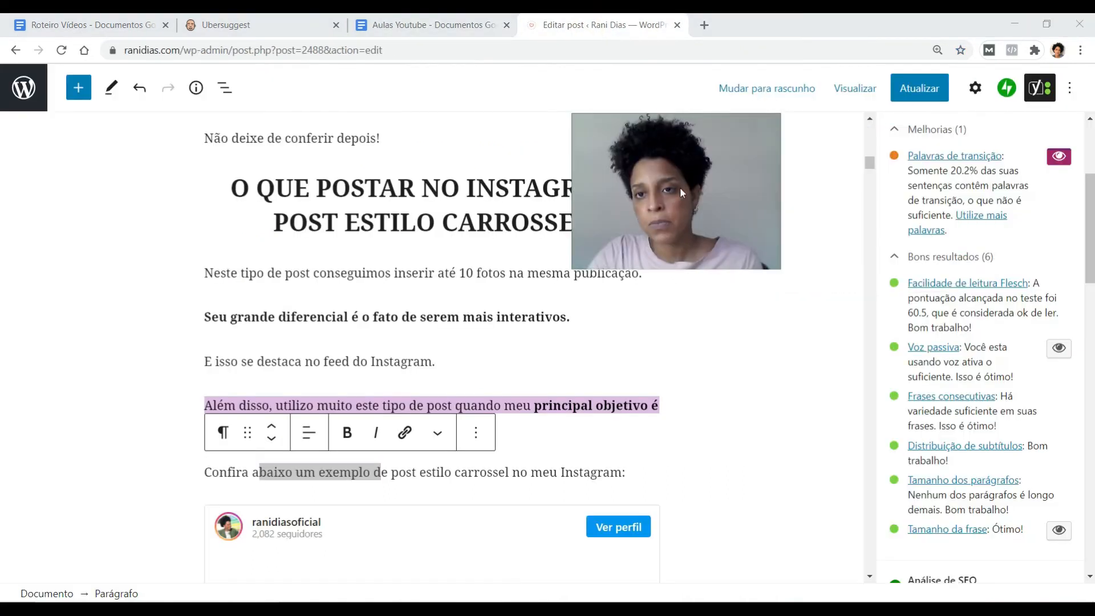
scroll(1014, 294, down, 1)
scroll(1013, 294, up, 1)
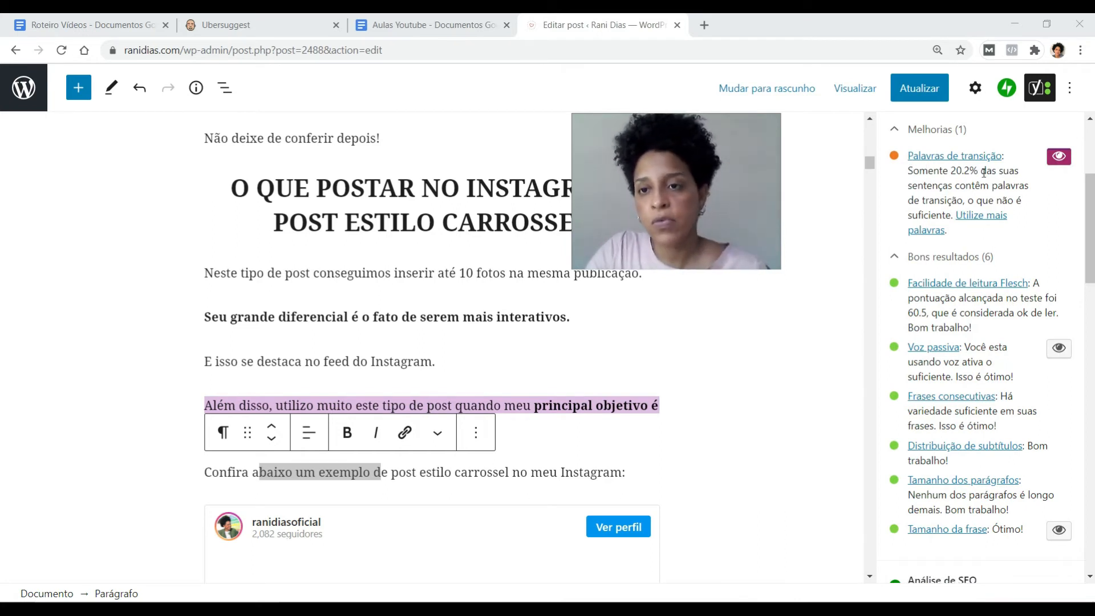
scroll(968, 231, down, 1)
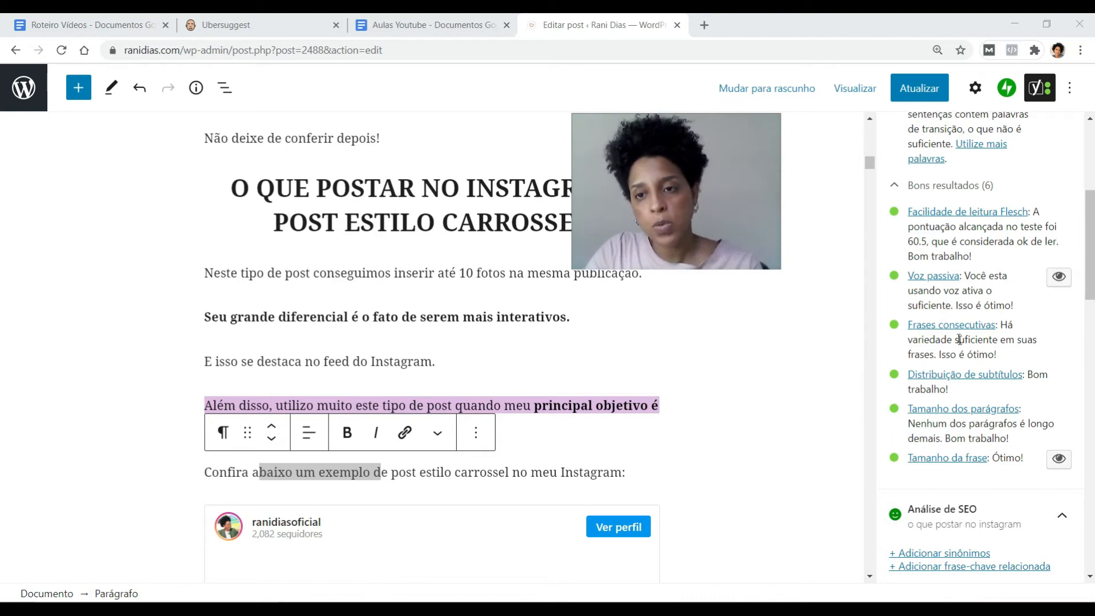
Collapse the readability analysis and read through the SEO analysis results down to the keyphrase in the slug.
click(985, 234)
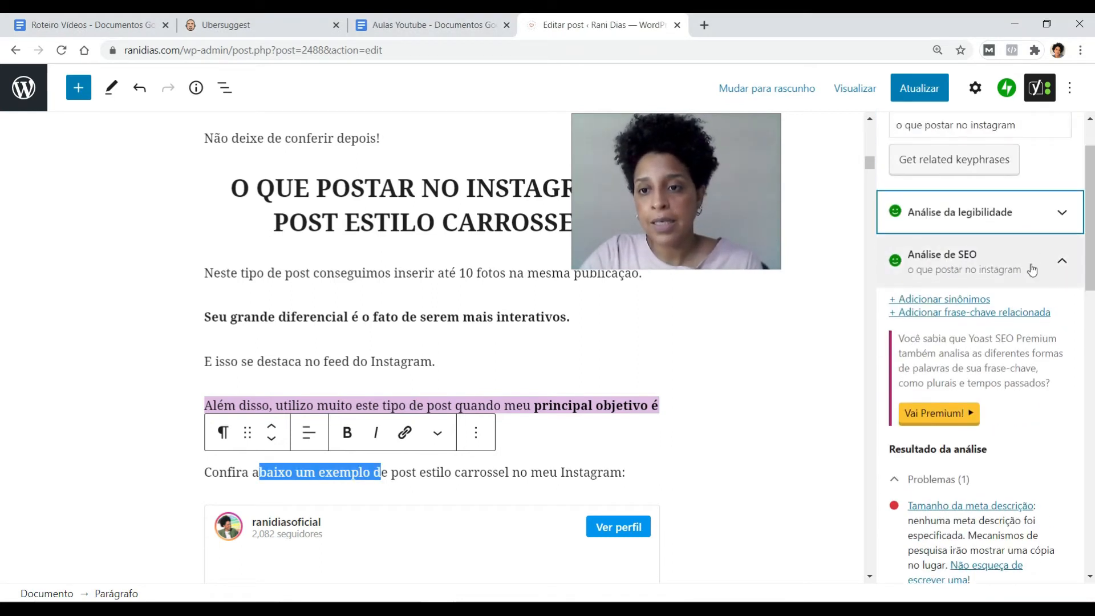
scroll(1039, 259, down, 1)
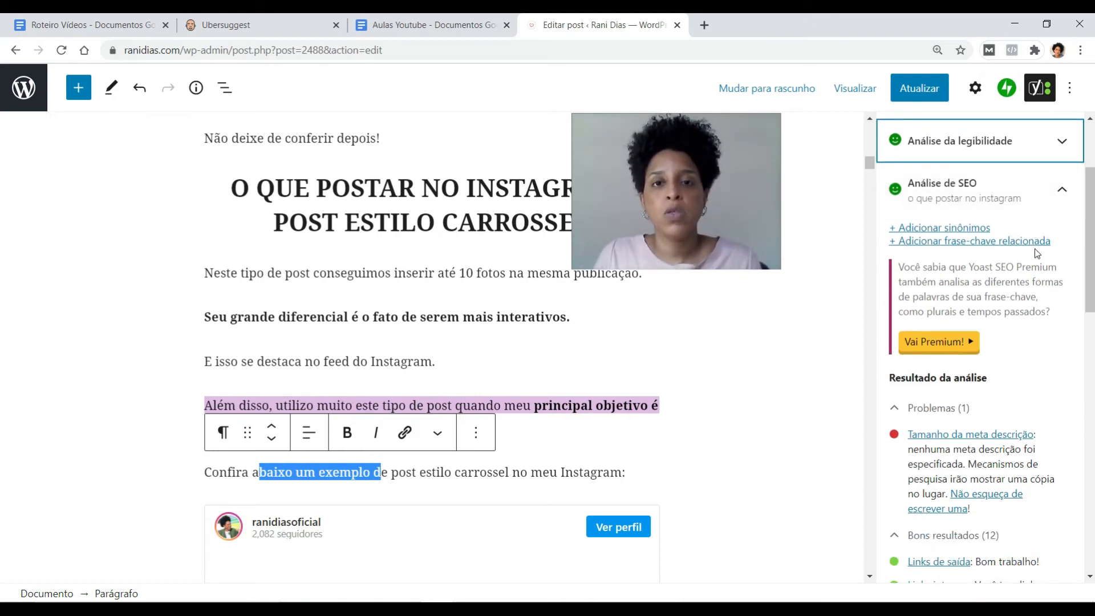
scroll(1025, 296, down, 3)
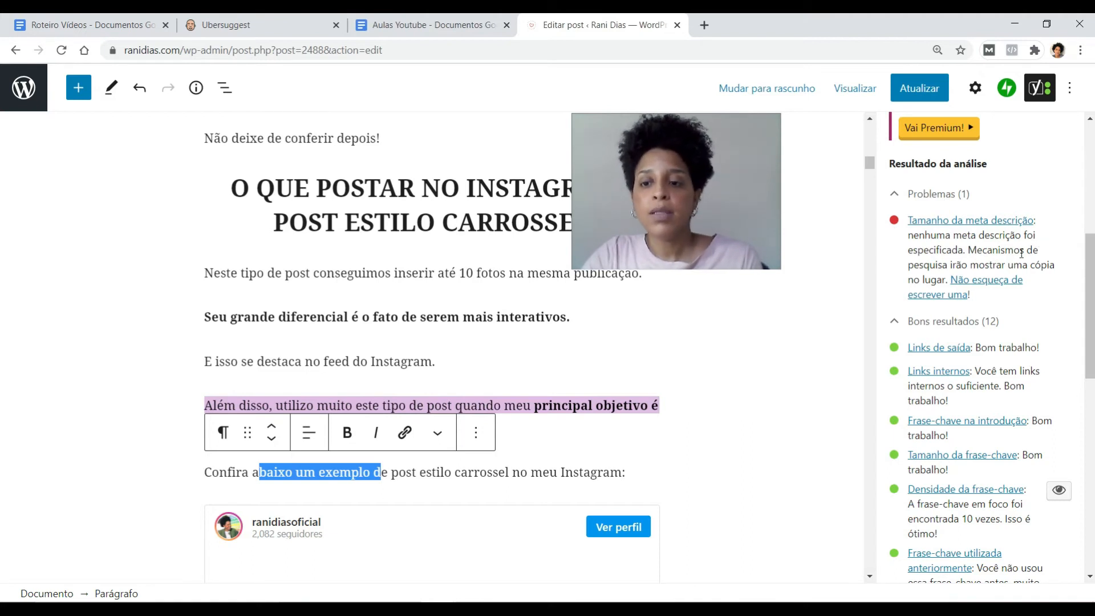
scroll(1003, 273, down, 10)
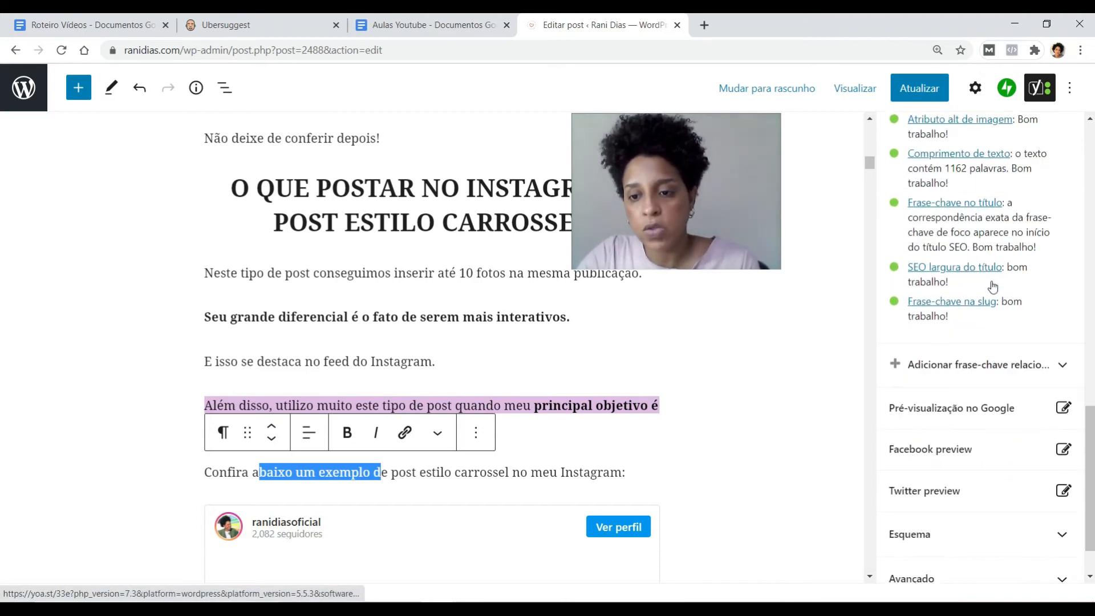
Open the Google preview, examine its SEO title, slug and meta description fields, and close it.
scroll(993, 286, down, 1)
click(989, 345)
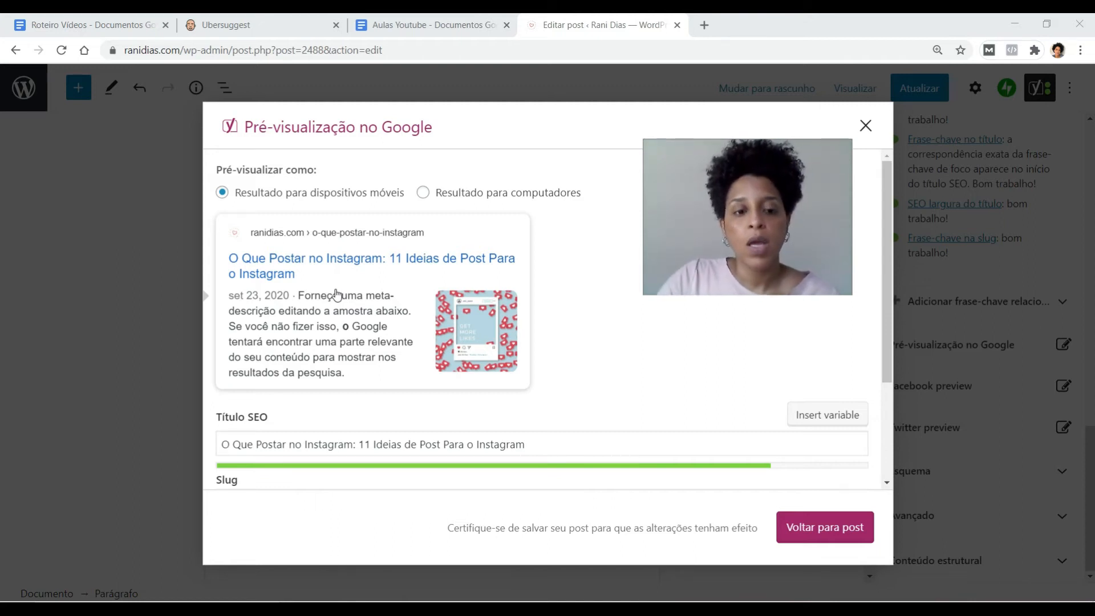
scroll(362, 378, down, 3)
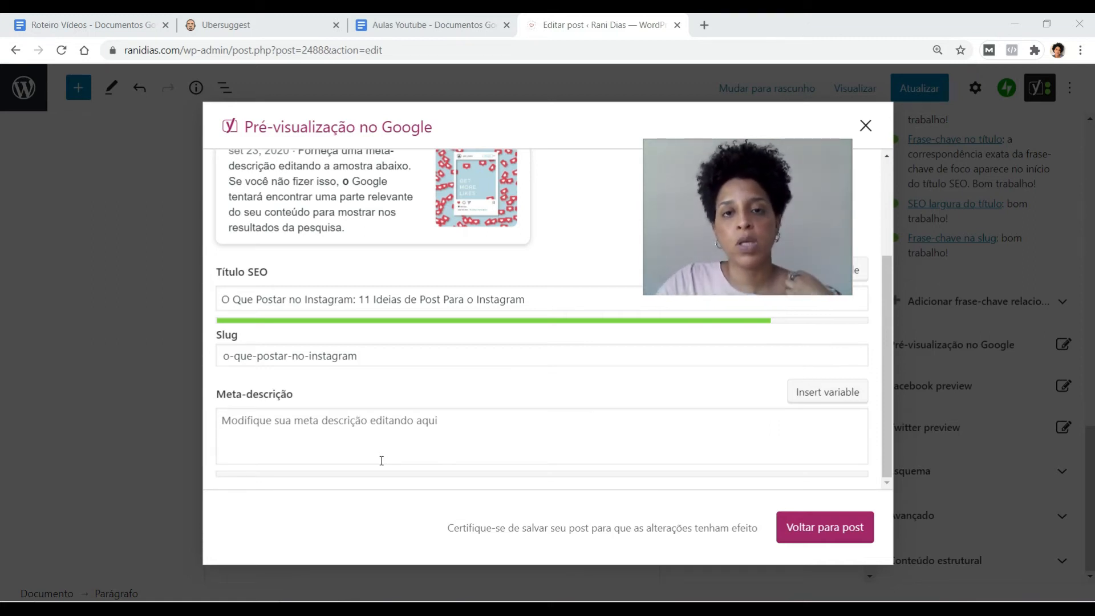
click(867, 128)
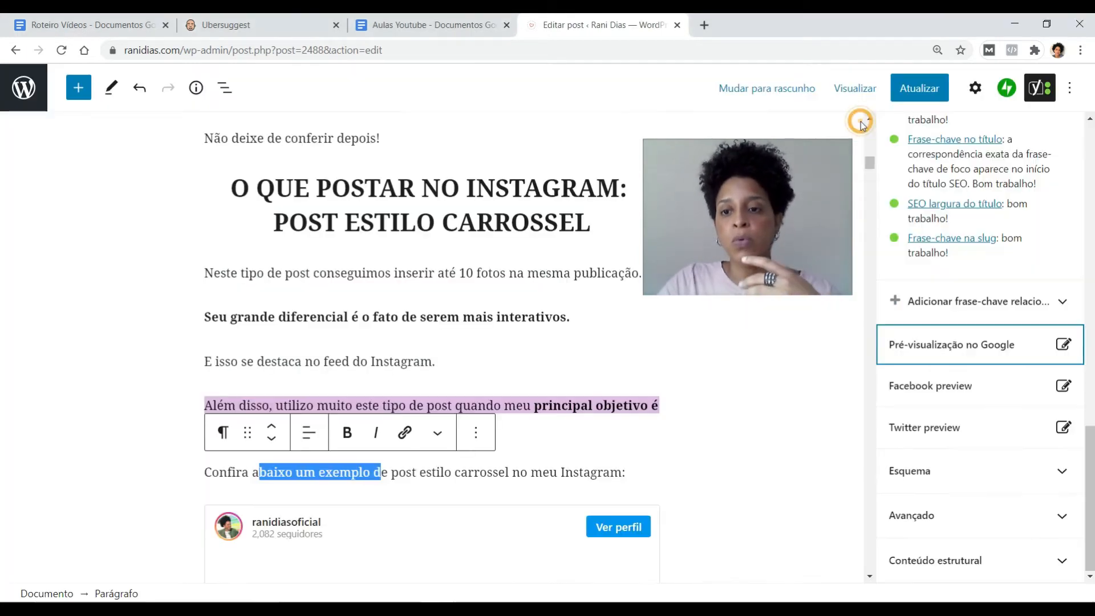
Return to the start of the SEO analysis and review its meta description problem and its outbound and internal link results.
scroll(994, 315, up, 6)
scroll(994, 315, up, 7)
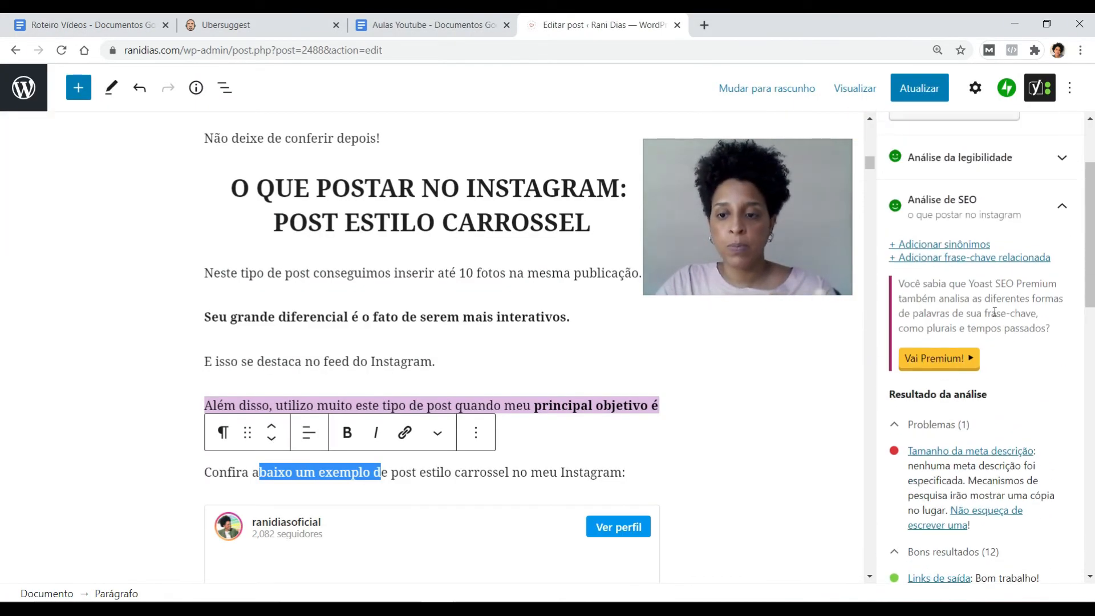
scroll(1009, 355, down, 2)
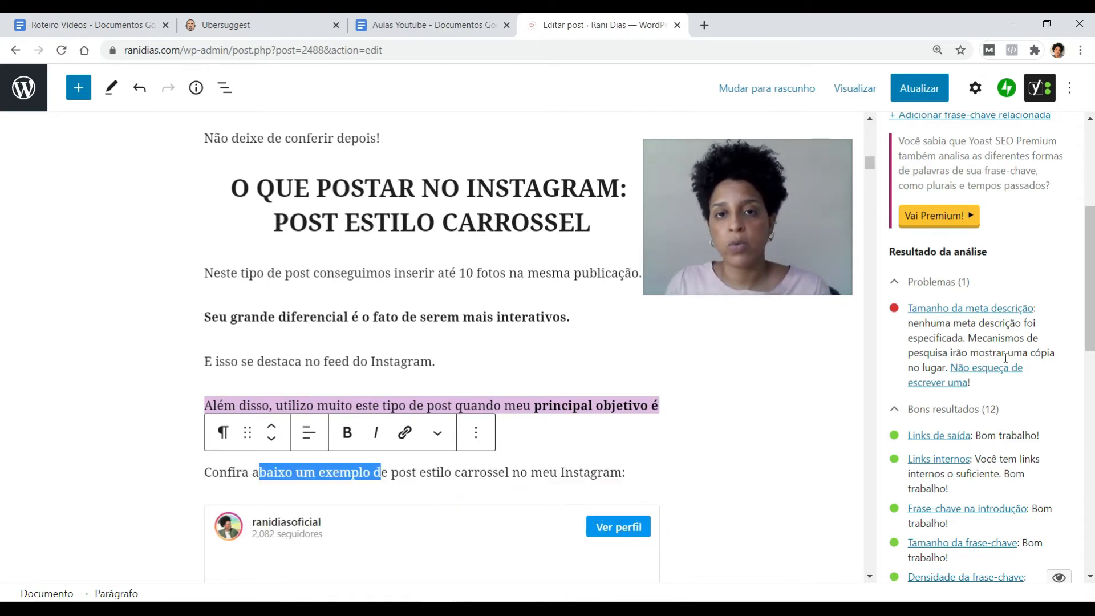
scroll(1030, 297, down, 2)
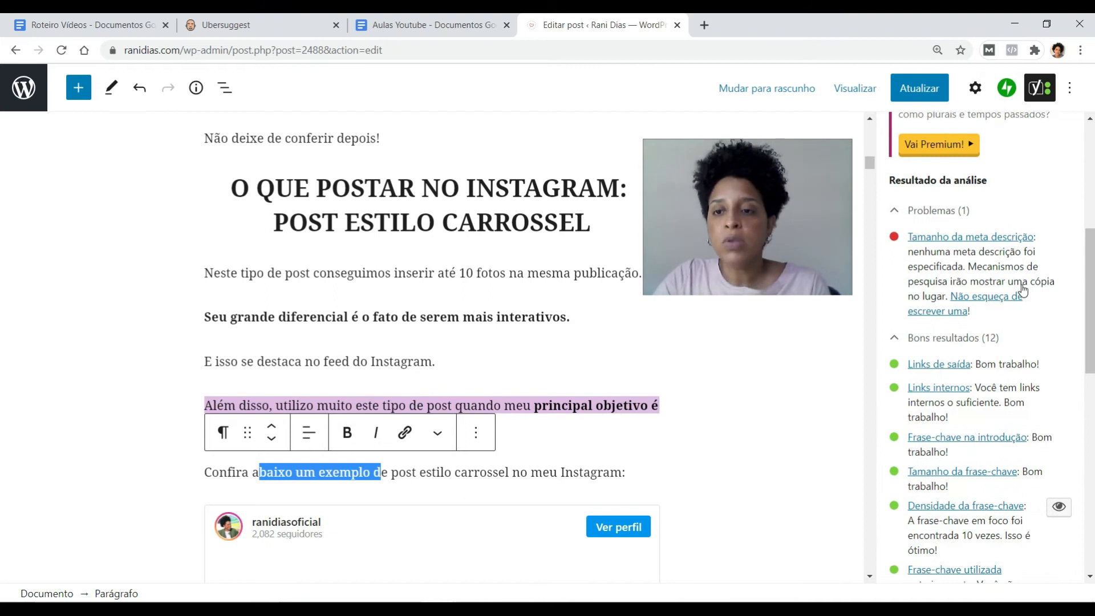
scroll(1016, 292, up, 4)
scroll(1016, 292, down, 4)
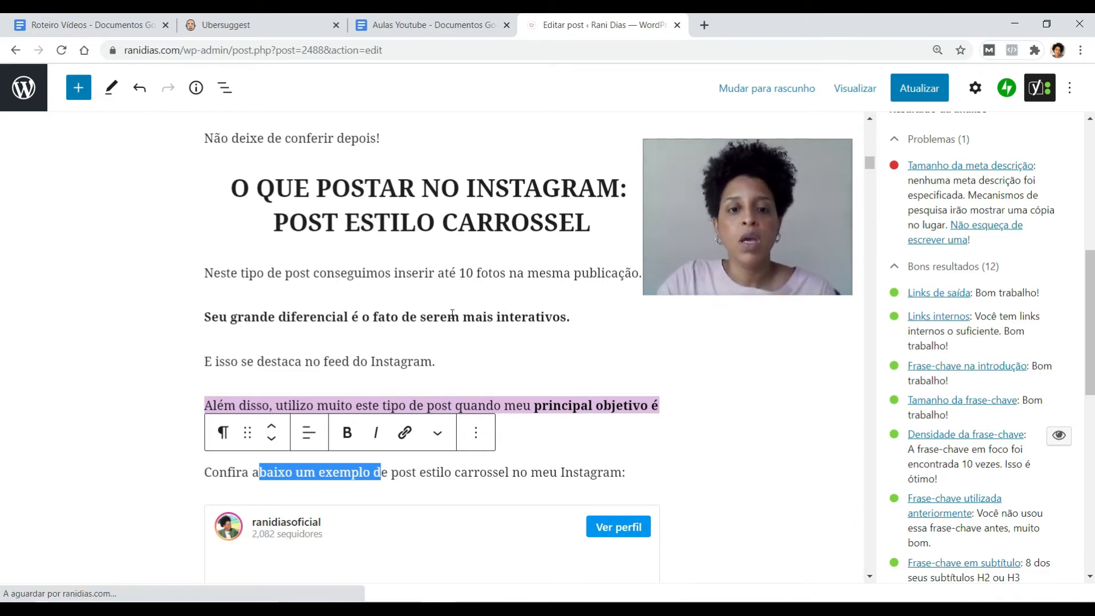
Inspect the outbound link on the word "criativo" in the post's introduction and dismiss its link details.
click(681, 371)
scroll(419, 342, up, 6)
scroll(430, 361, up, 12)
scroll(433, 358, down, 5)
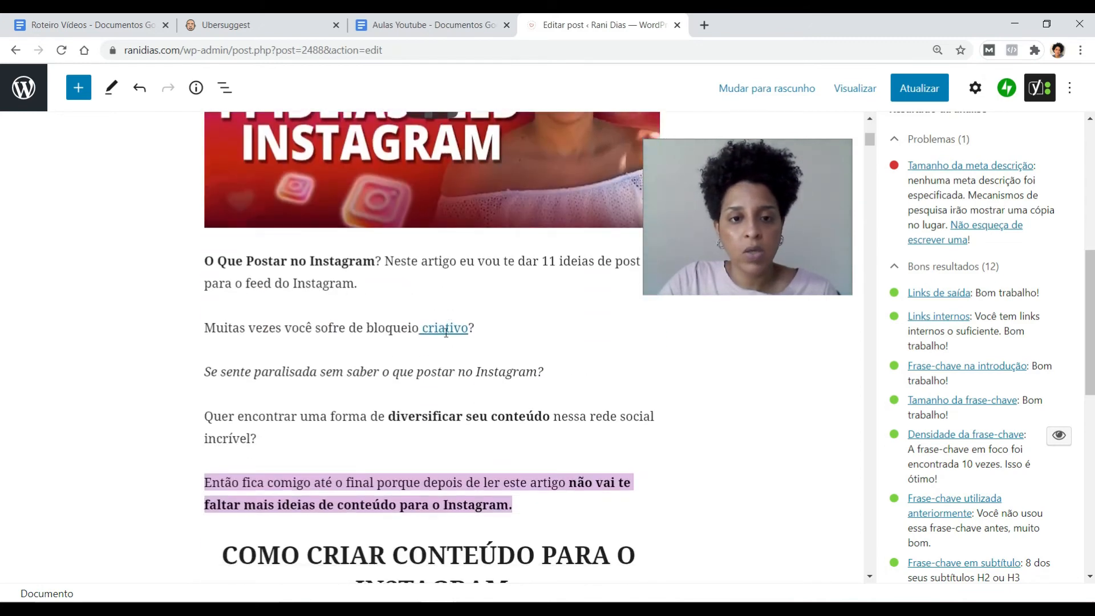
click(446, 330)
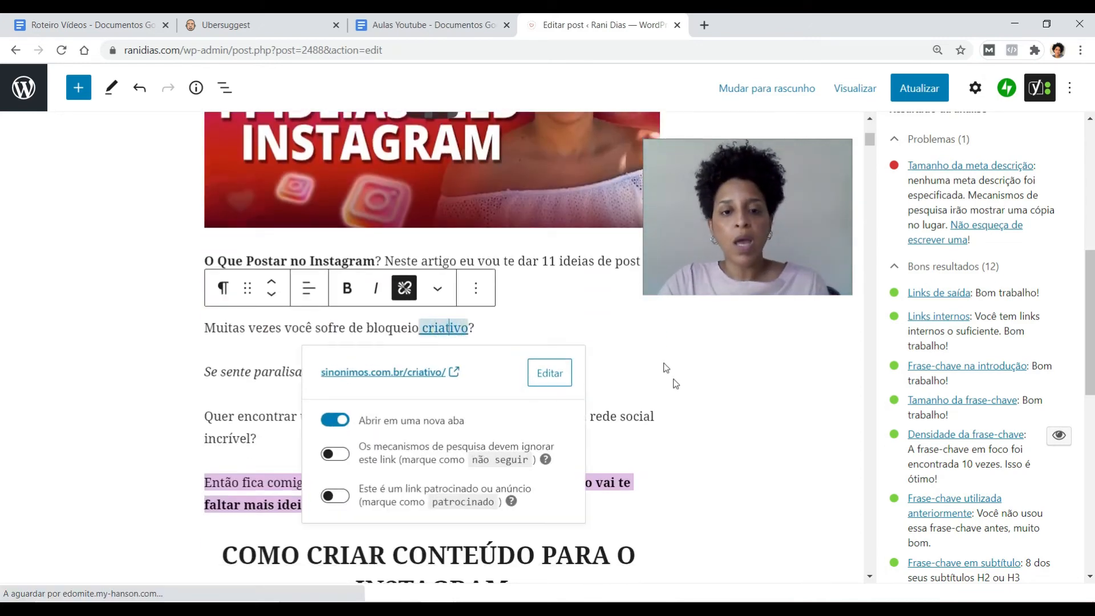
click(689, 389)
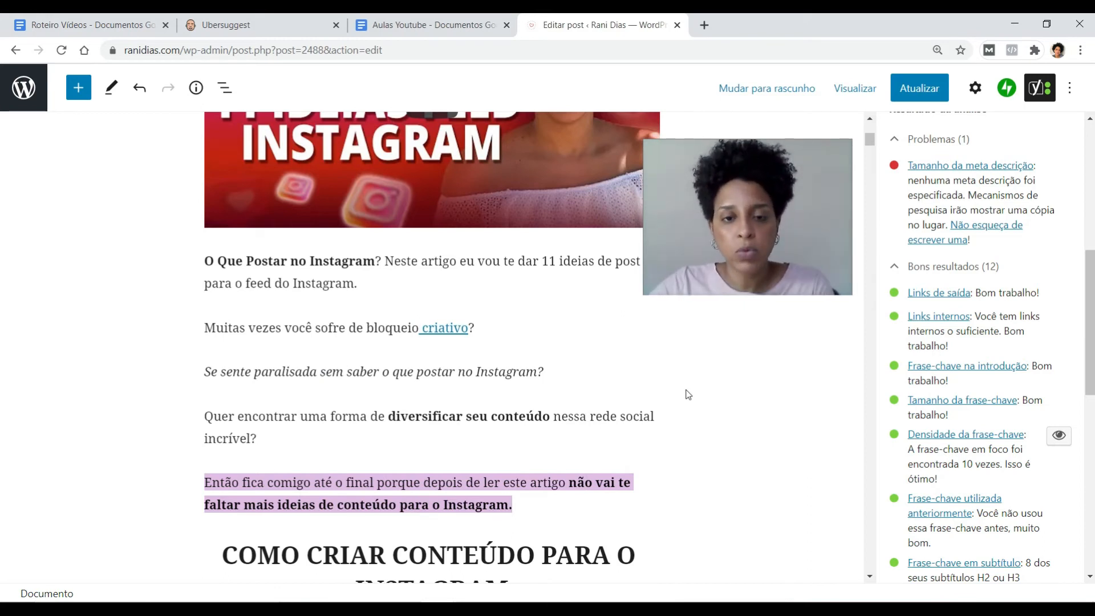
Inspect the internal link "Como Criar Conteúdo Para o Instagram" and dismiss its link details.
scroll(582, 353, down, 9)
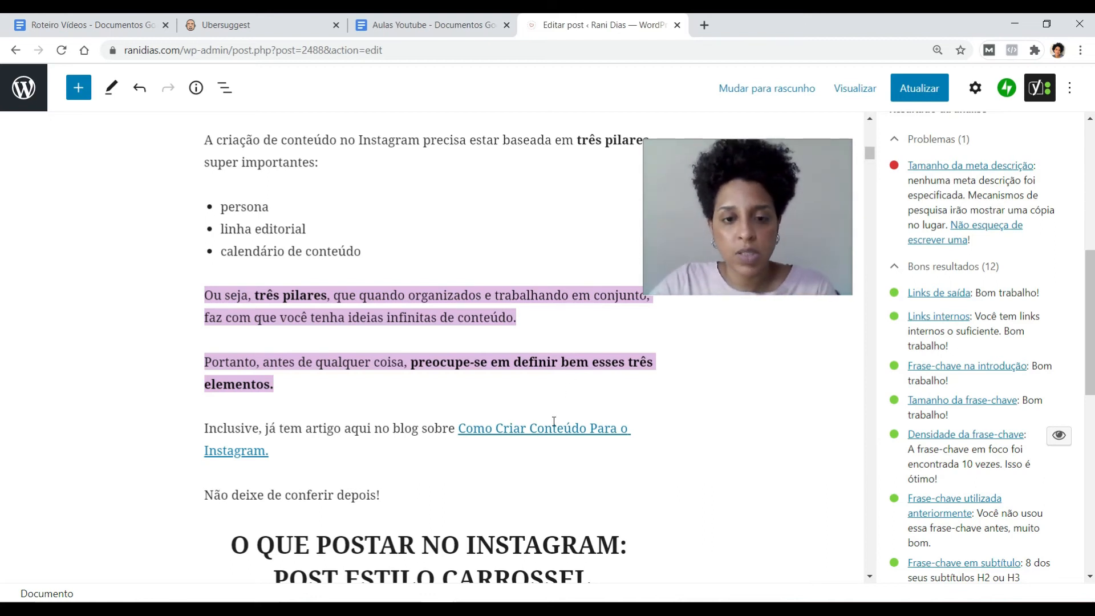
click(553, 430)
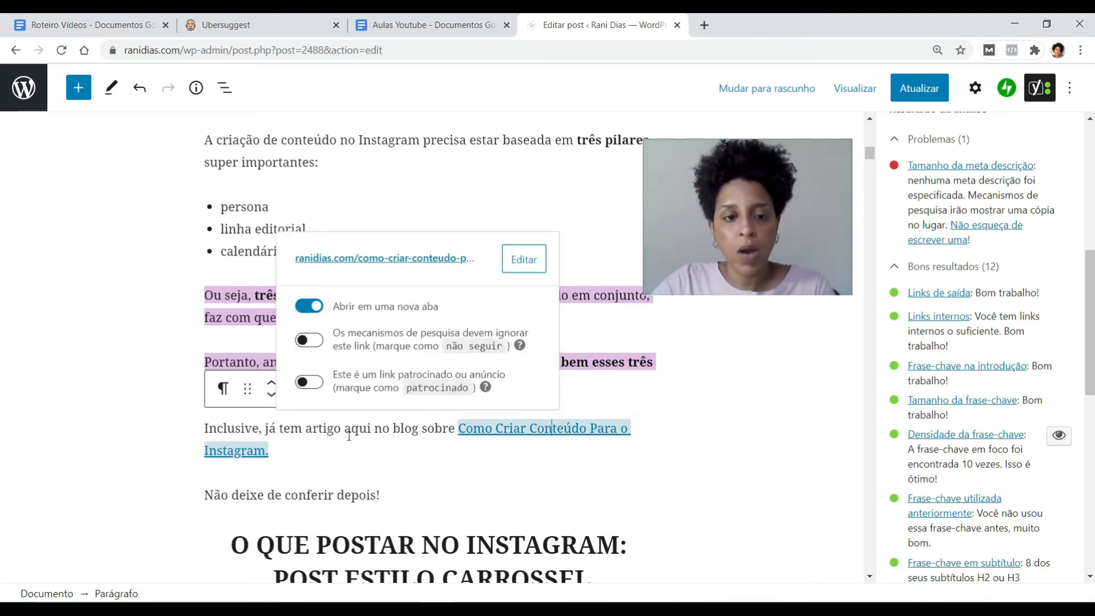
click(814, 408)
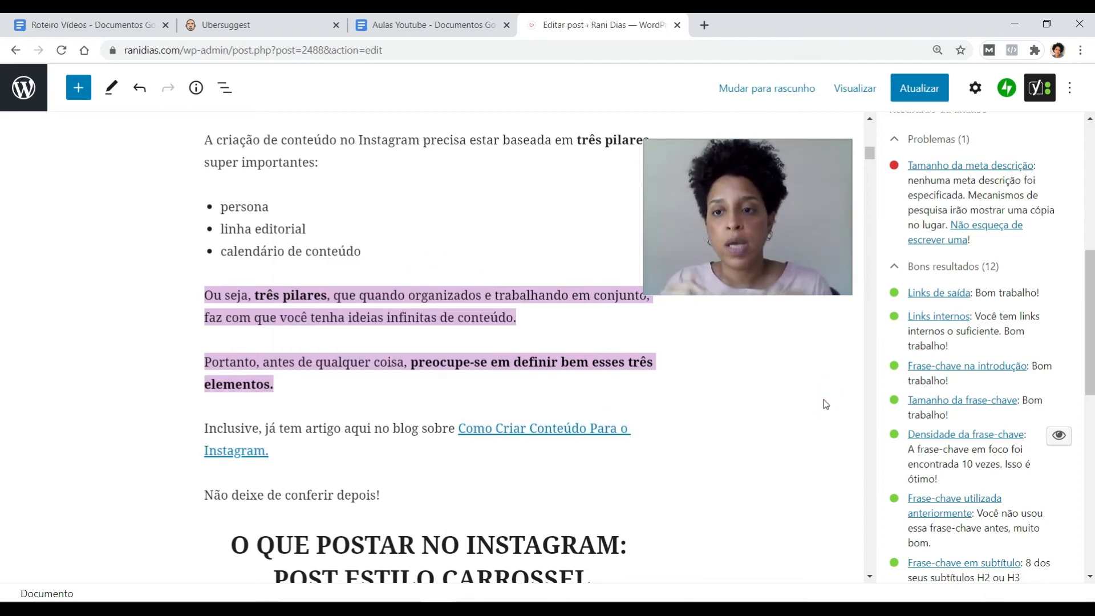
Review the keyphrase in introduction criterion and select "O Que Postar no Instagram" in the post's first paragraph.
scroll(956, 320, down, 1)
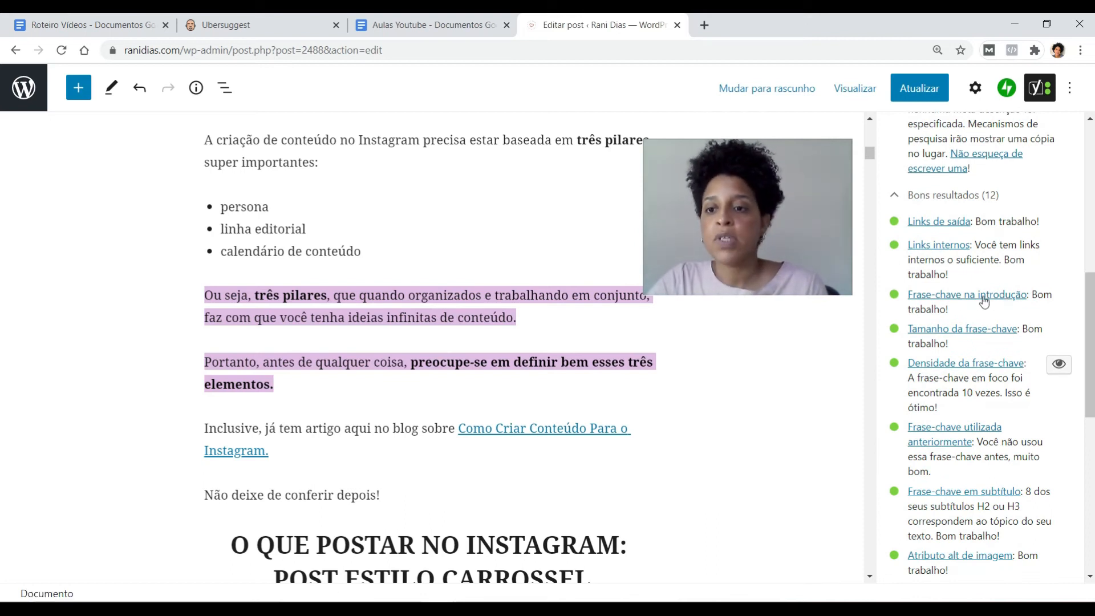
scroll(328, 239, up, 5)
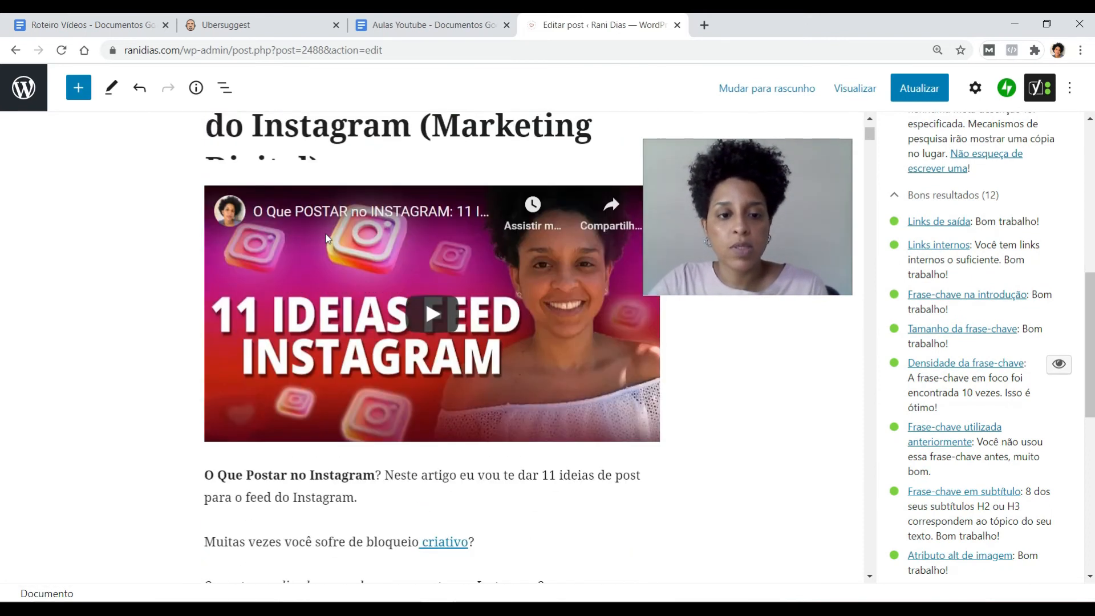
scroll(328, 239, down, 1)
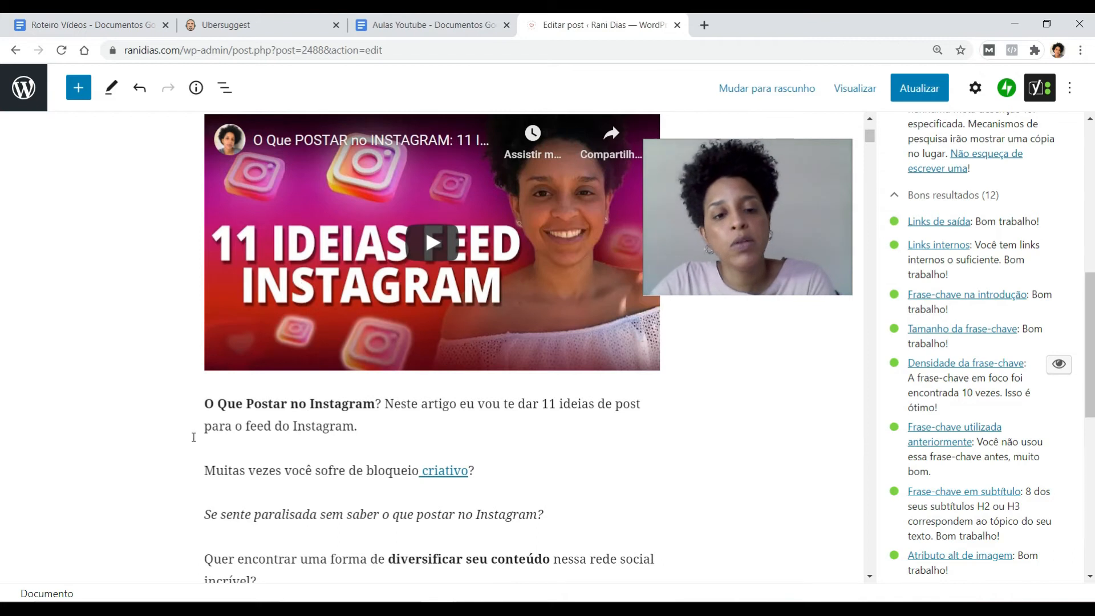
drag(207, 405, 375, 405)
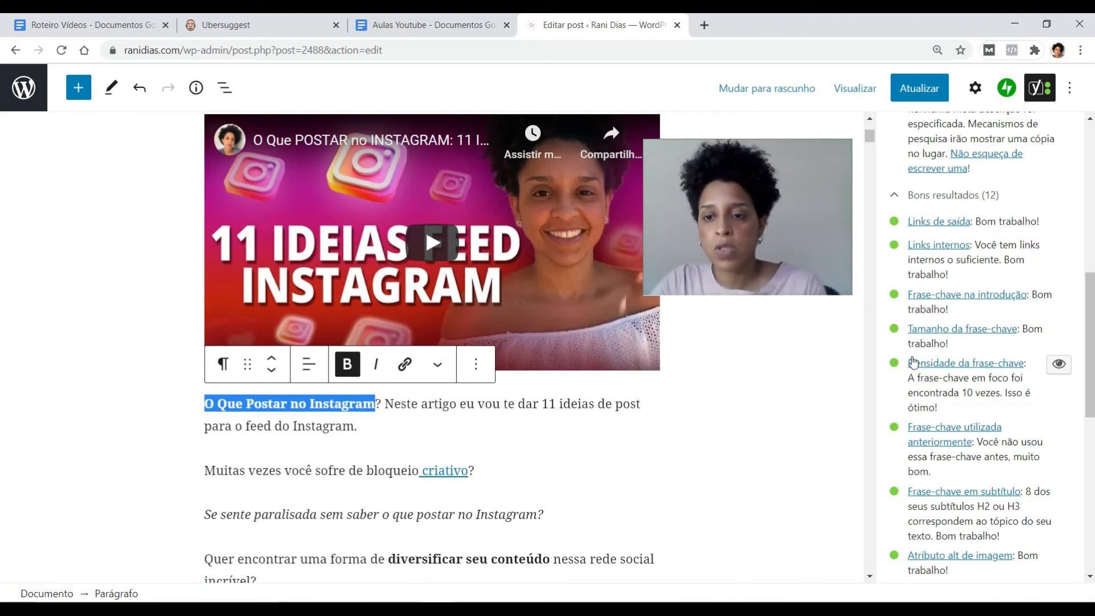
Examine the keyphrase density result, highlight the keyphrase's occurrences in the post, and remove that highlighting.
scroll(996, 312, down, 1)
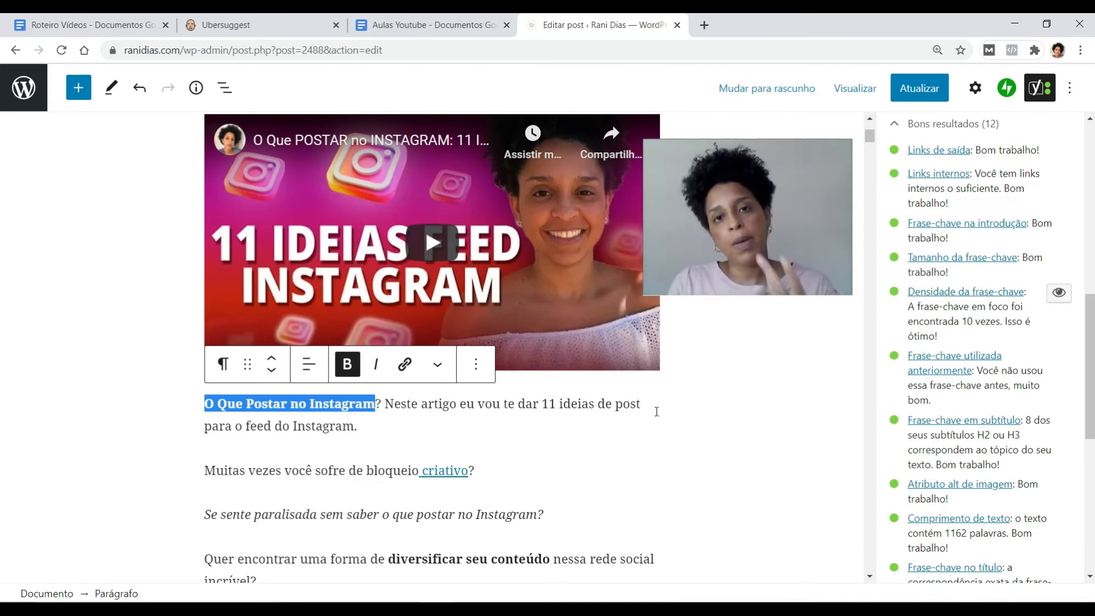
double_click(976, 320)
drag(975, 317, 967, 312)
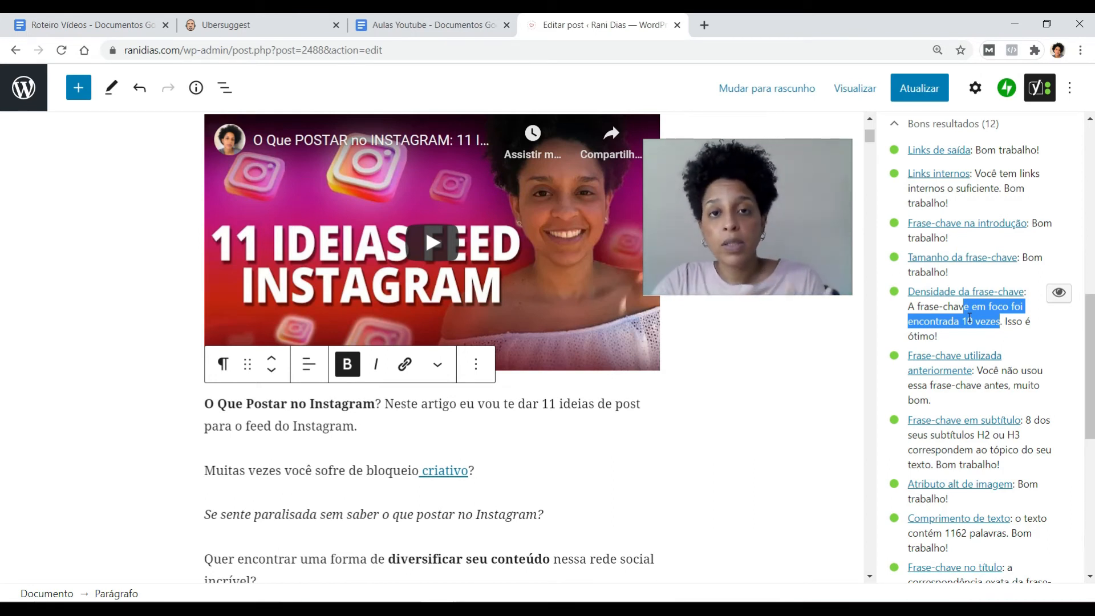
click(1064, 296)
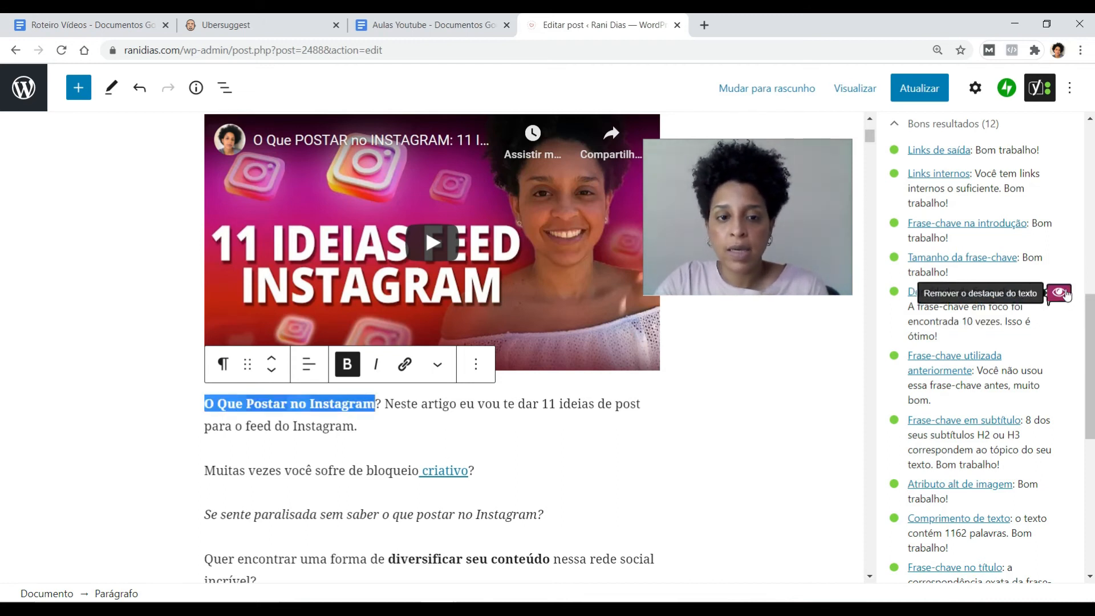
scroll(429, 440, down, 1)
scroll(429, 439, down, 2)
scroll(466, 391, up, 3)
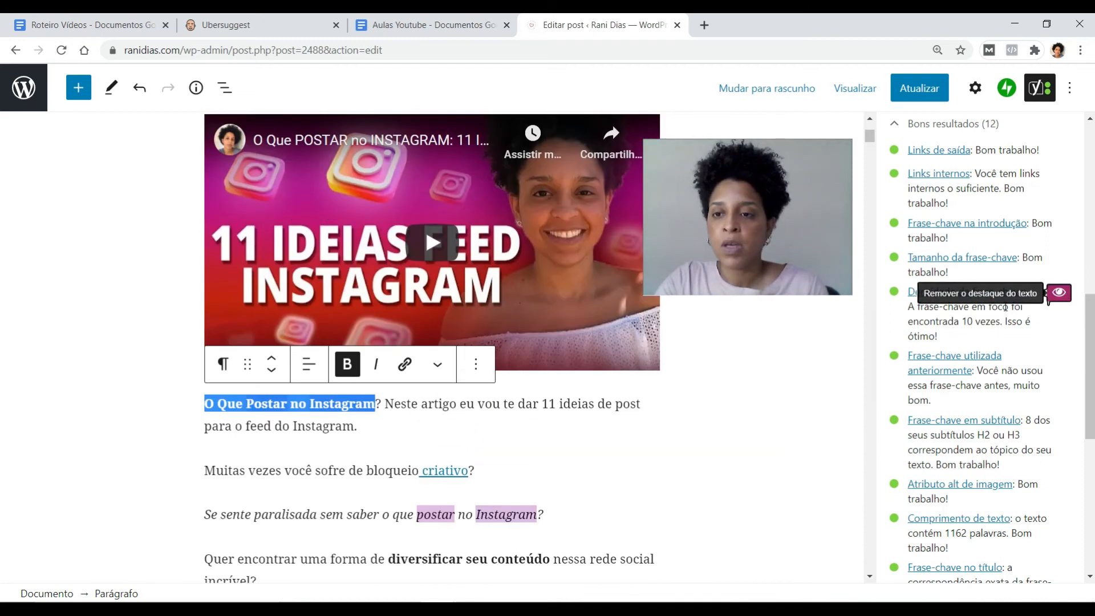
click(1060, 293)
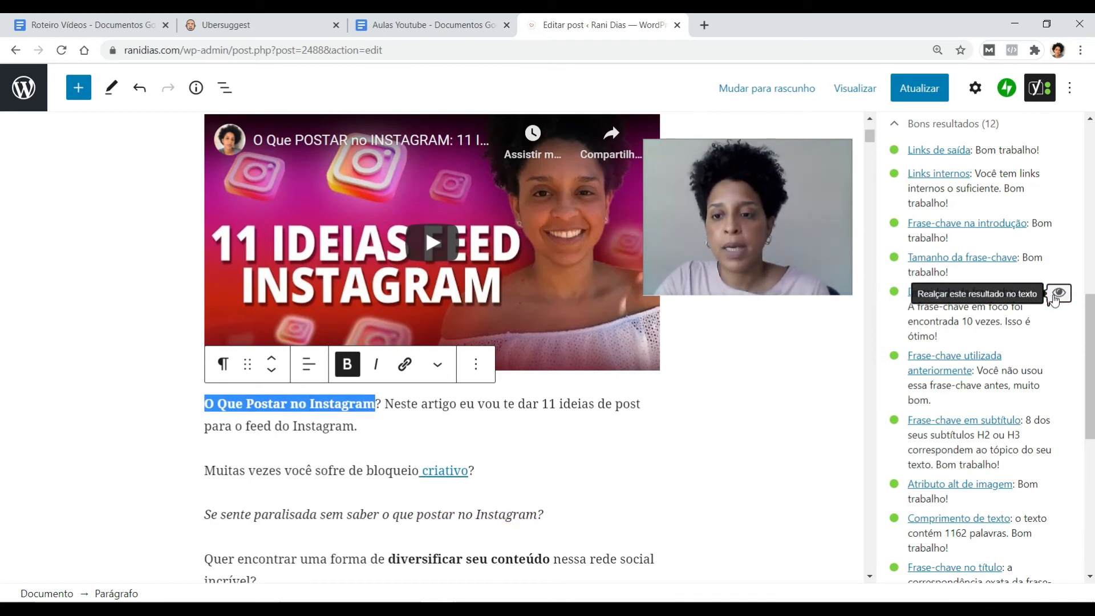
Review the image alt attribute criterion and select the alt text in the block settings of the post's likes-and-hearts image.
scroll(1059, 296, down, 1)
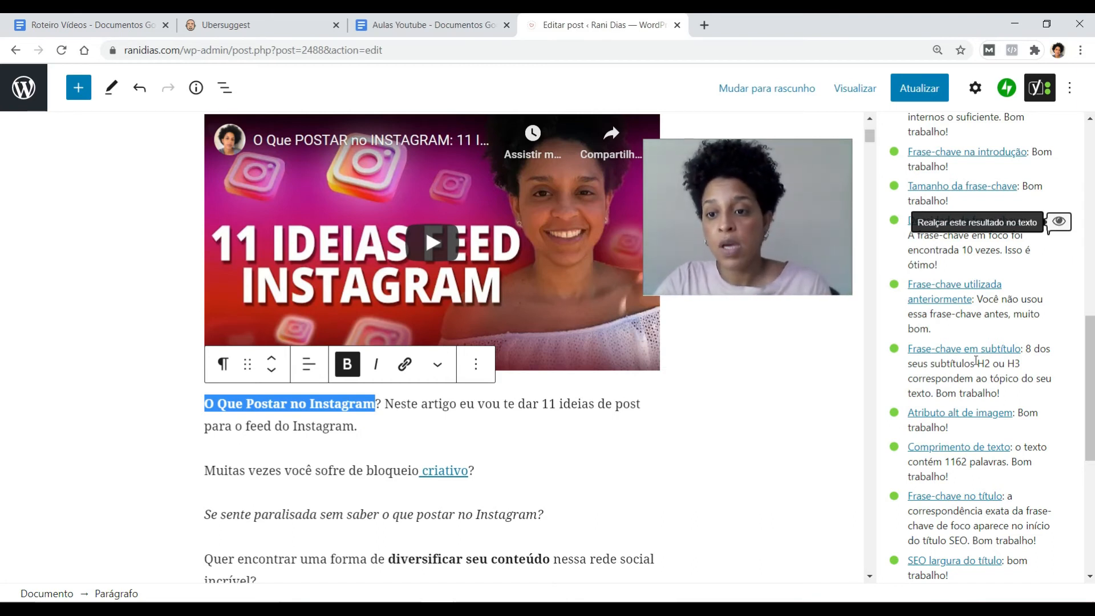
scroll(966, 359, down, 2)
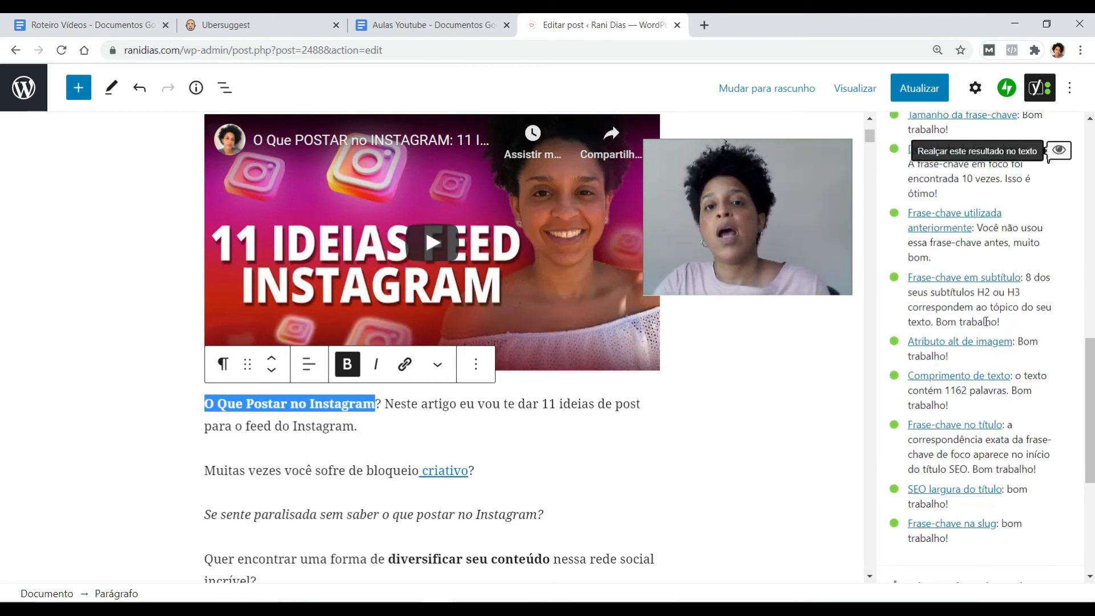
scroll(997, 294, down, 2)
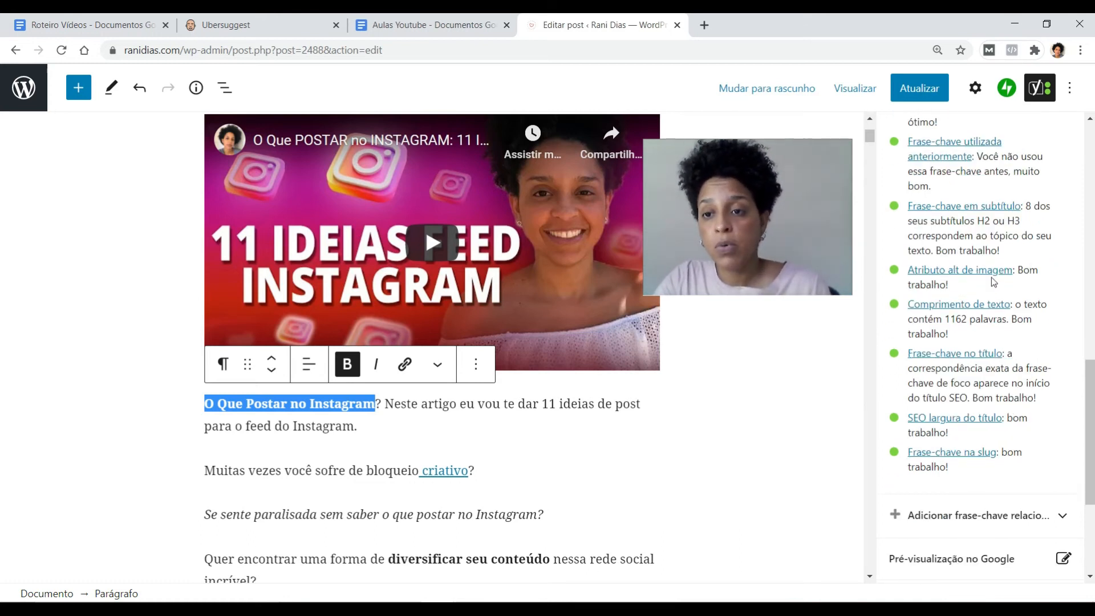
scroll(560, 323, down, 10)
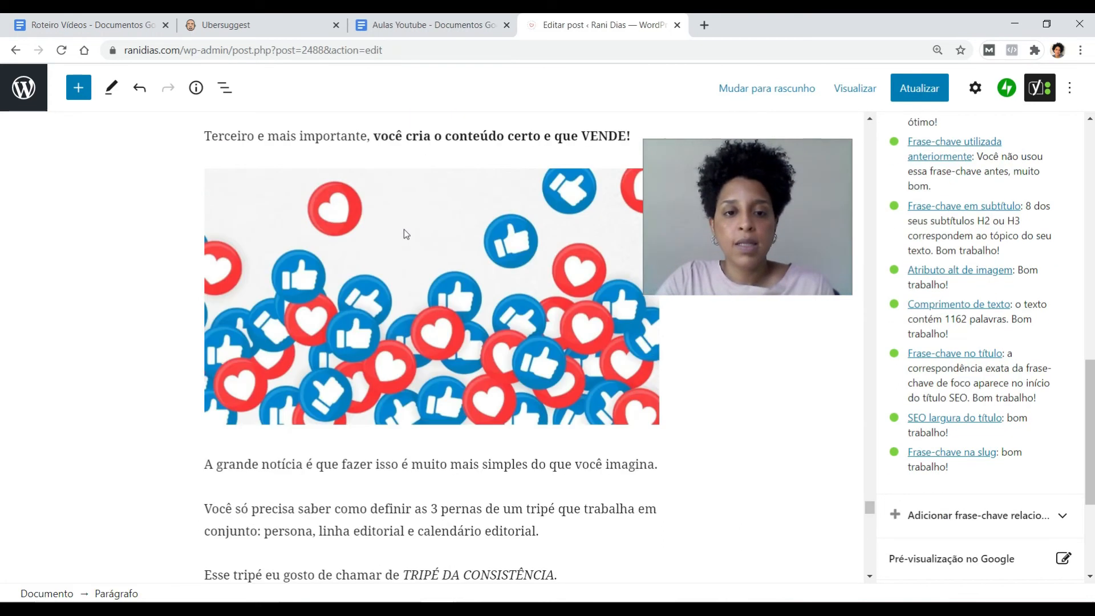
click(459, 242)
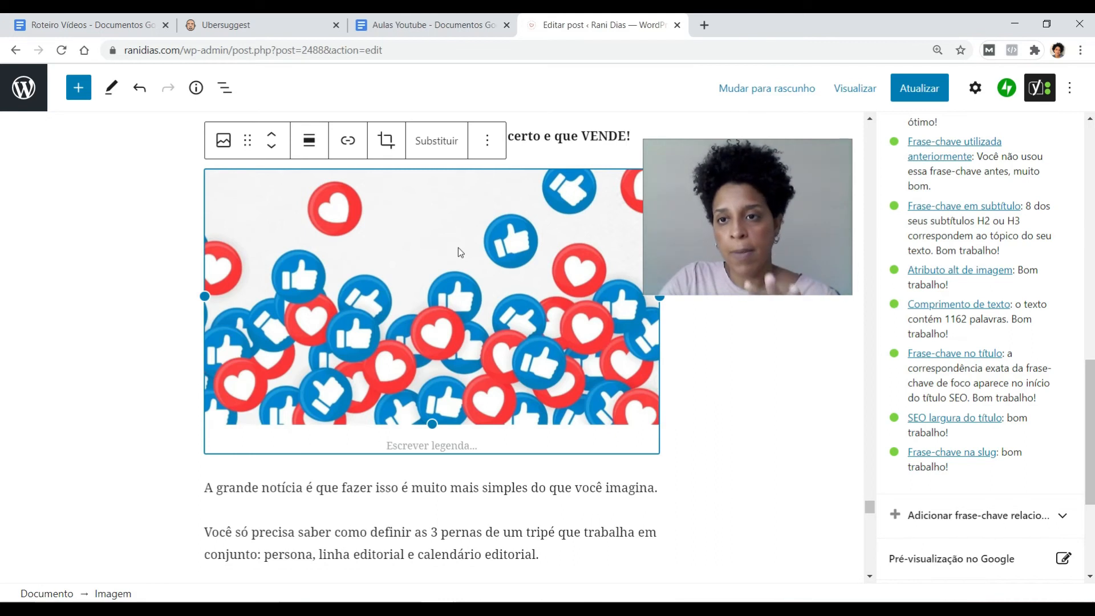
click(975, 89)
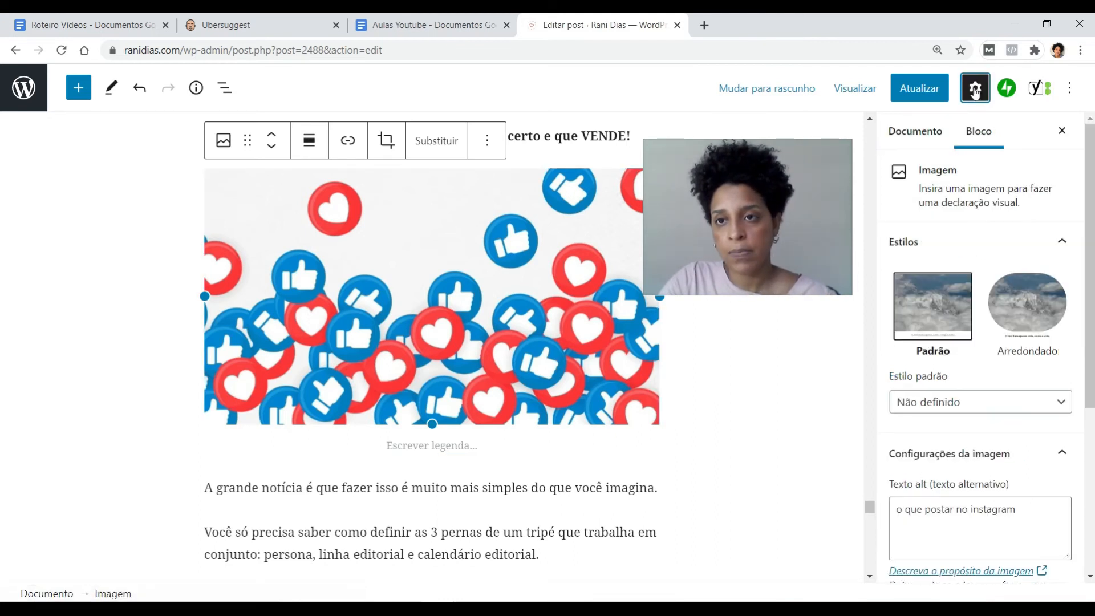
scroll(970, 285, down, 2)
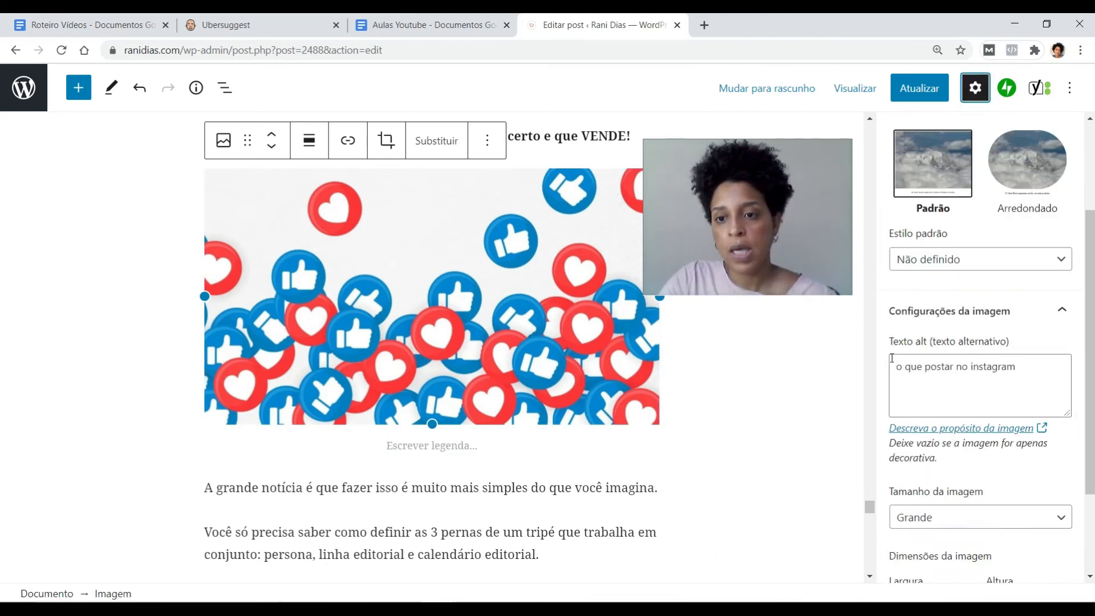
drag(1034, 374, 891, 372)
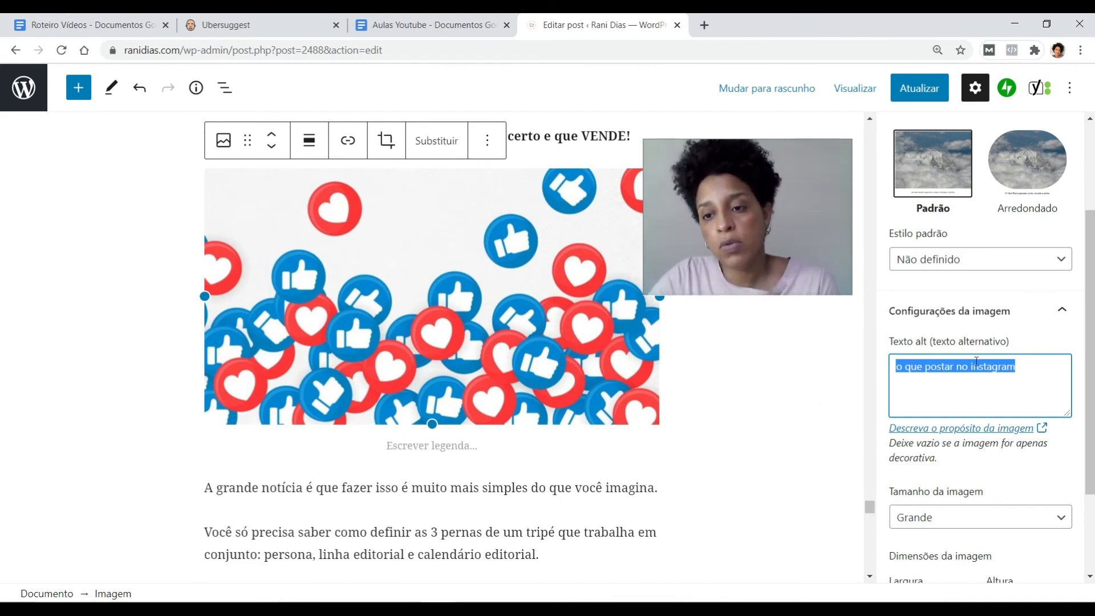
Reopen the Yoast SEO analysis and review the text length and keyphrase in title criteria.
click(1039, 91)
click(1025, 341)
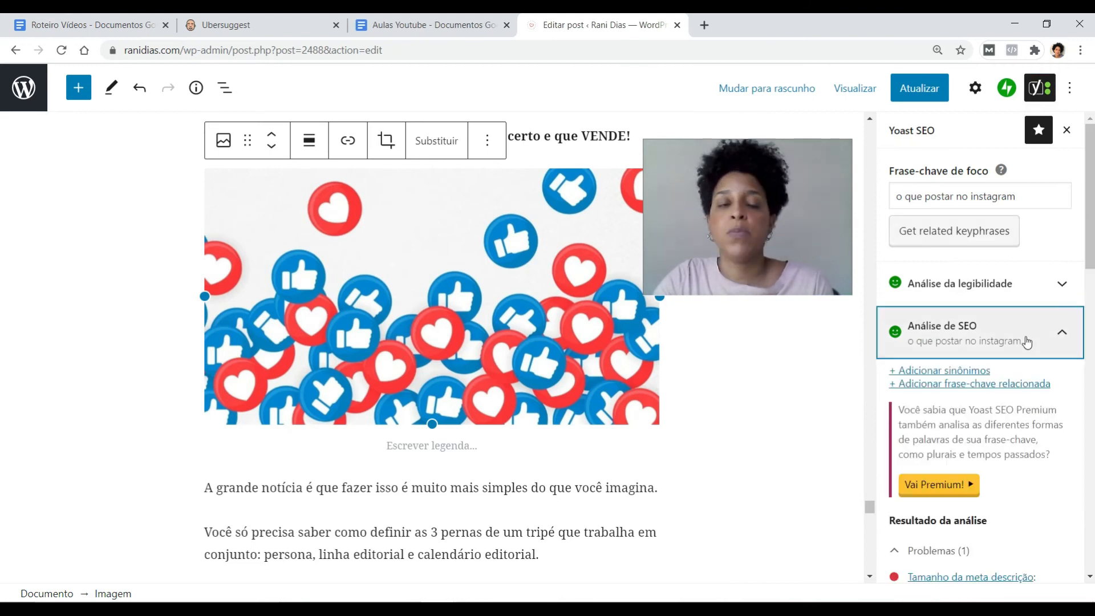
scroll(1021, 340, down, 10)
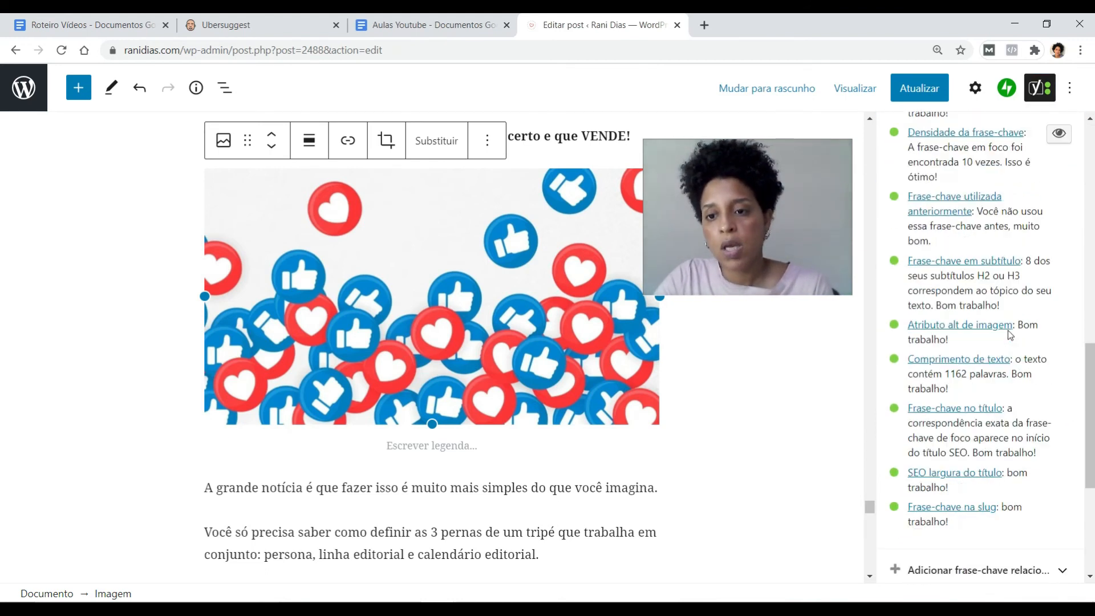
scroll(1010, 335, down, 1)
scroll(1008, 331, up, 1)
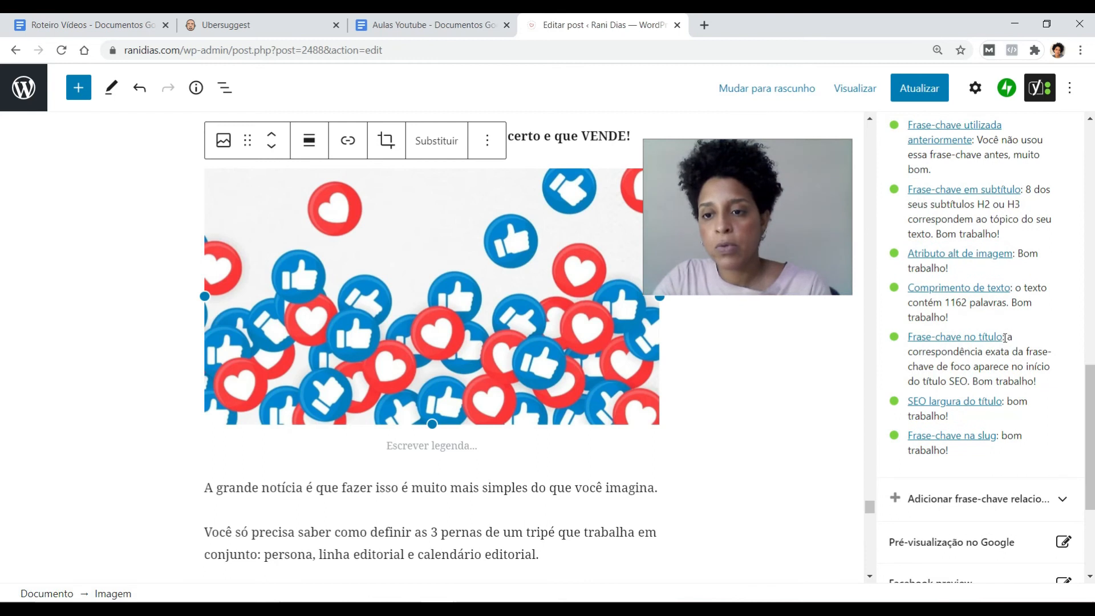
scroll(1005, 338, up, 1)
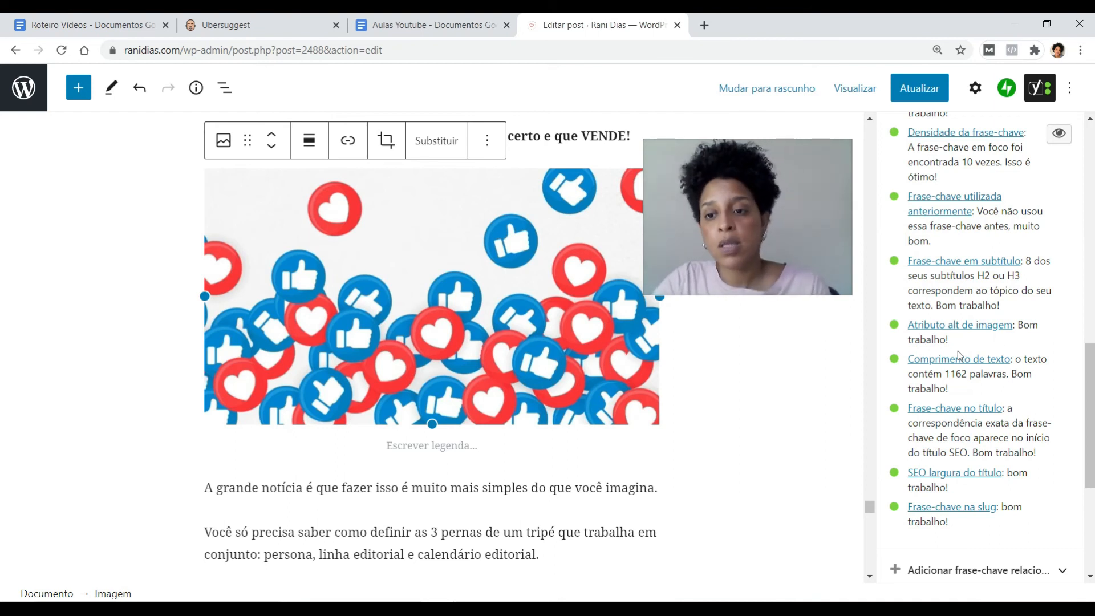
scroll(959, 351, down, 2)
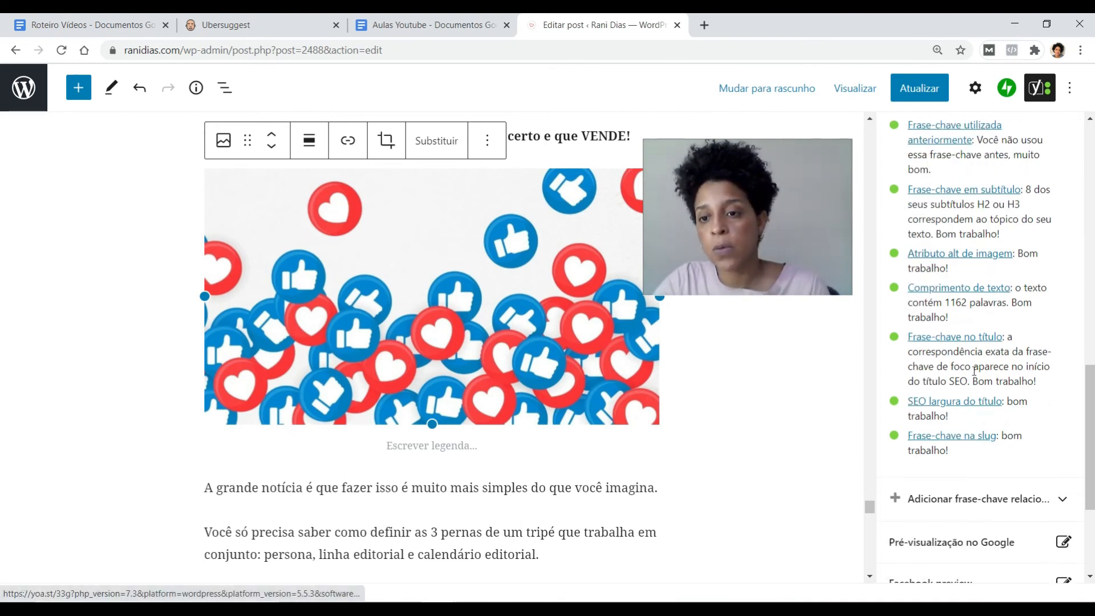
Return to the beginning of the post and select "O Que Postar no Instagram" in its title.
scroll(519, 290, up, 12)
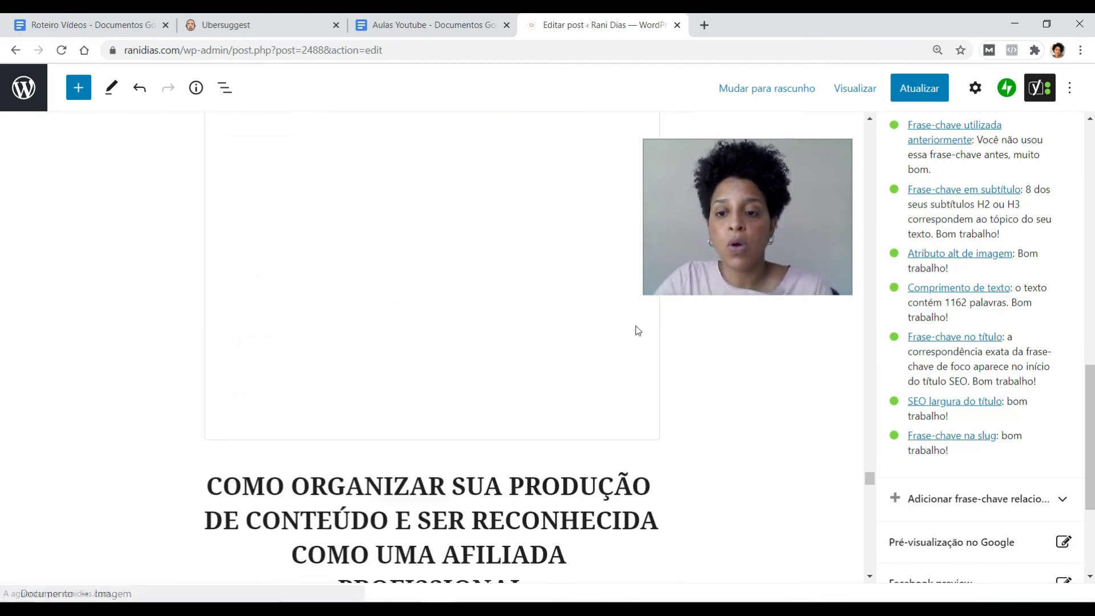
drag(873, 482, 870, 128)
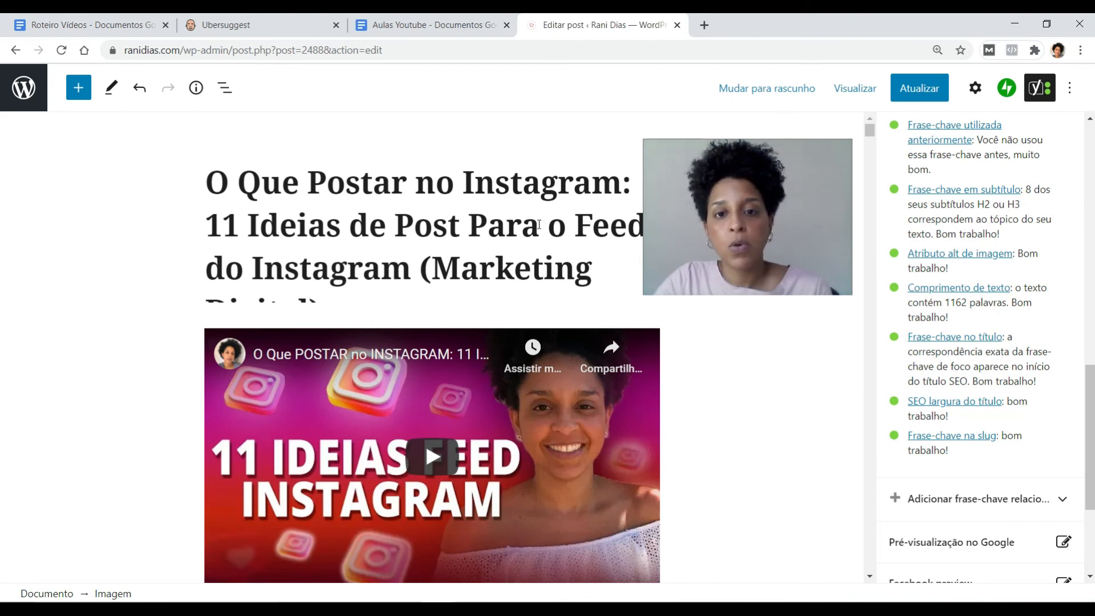
drag(212, 182, 624, 185)
Open the Google preview, examine the SEO title and its width bar, and close the preview unchanged.
scroll(976, 279, down, 2)
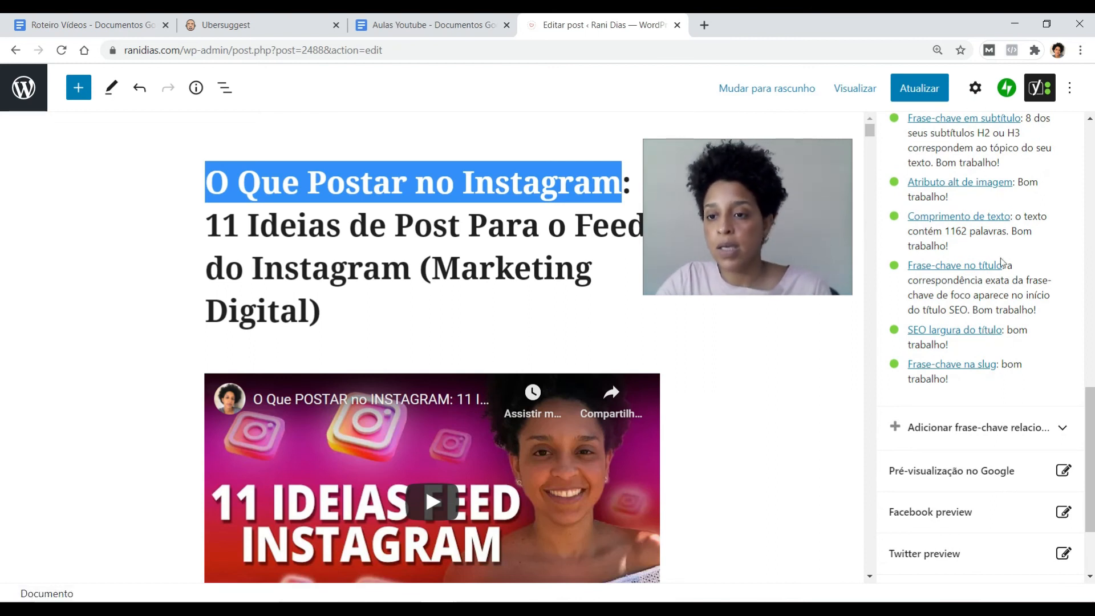
scroll(977, 396, down, 1)
click(977, 401)
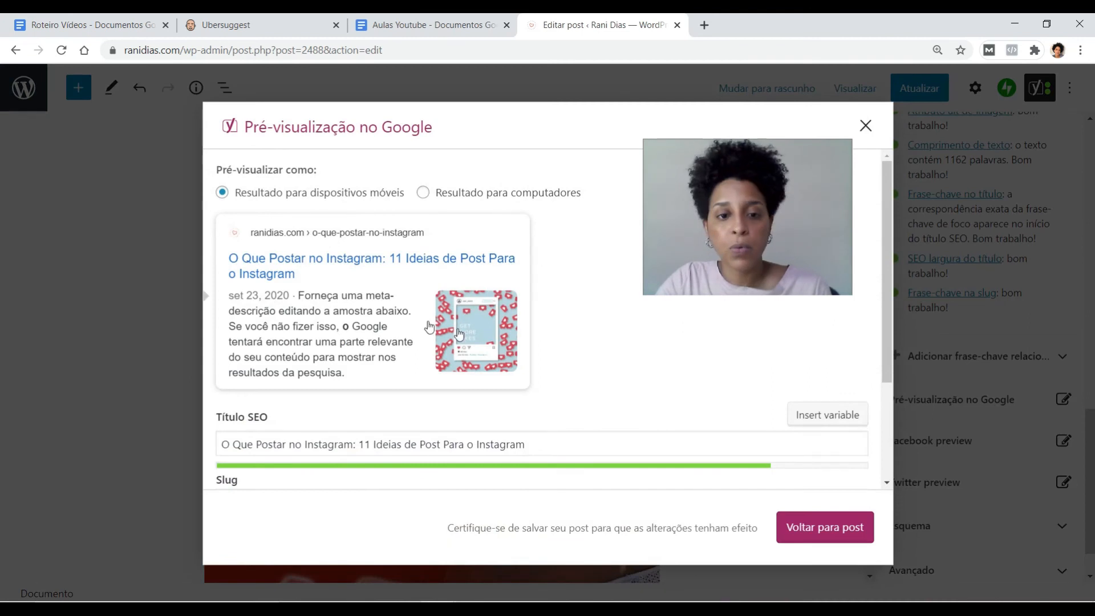
scroll(349, 335, down, 3)
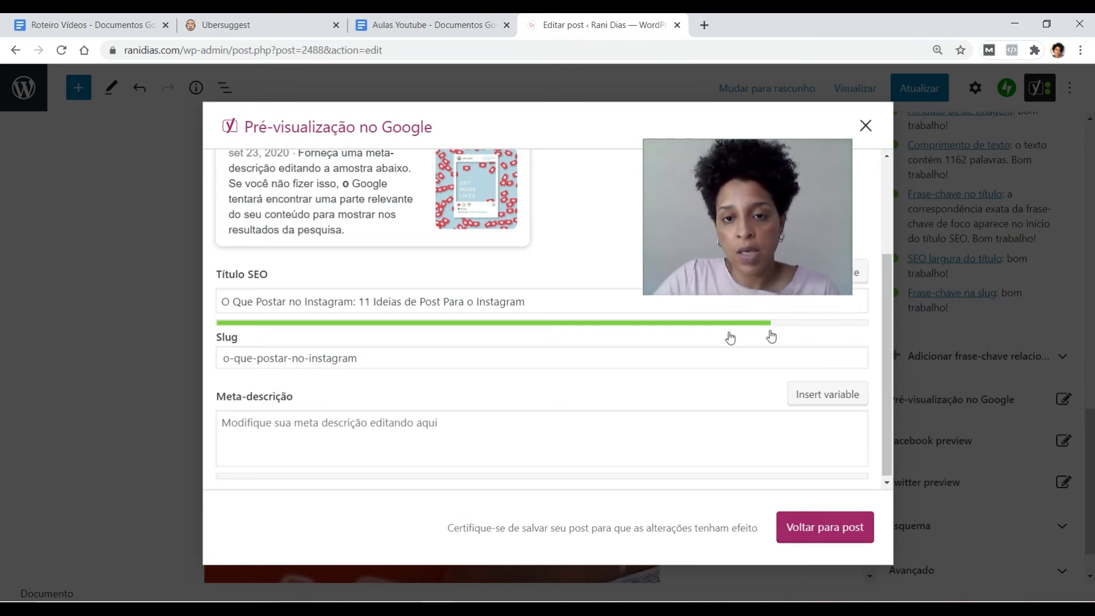
drag(516, 301, 221, 302)
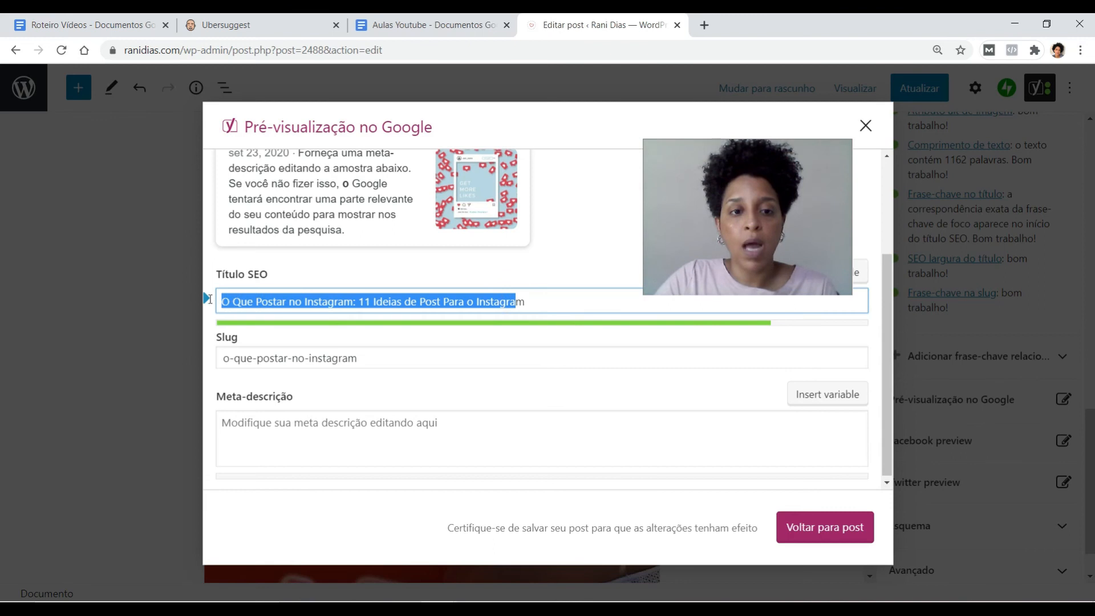
click(578, 252)
scroll(574, 261, up, 3)
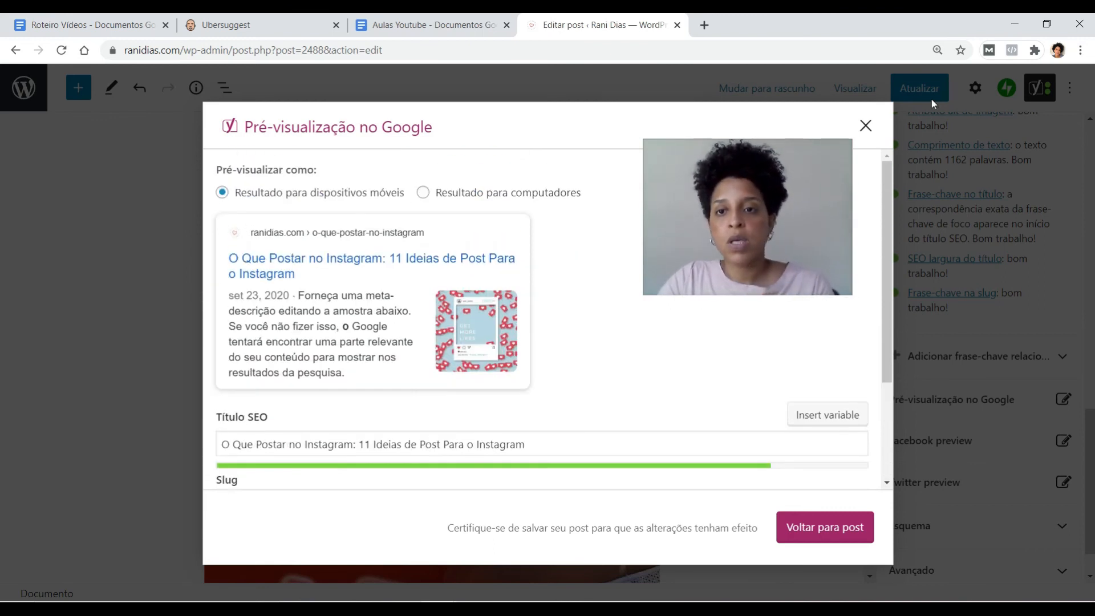
click(865, 125)
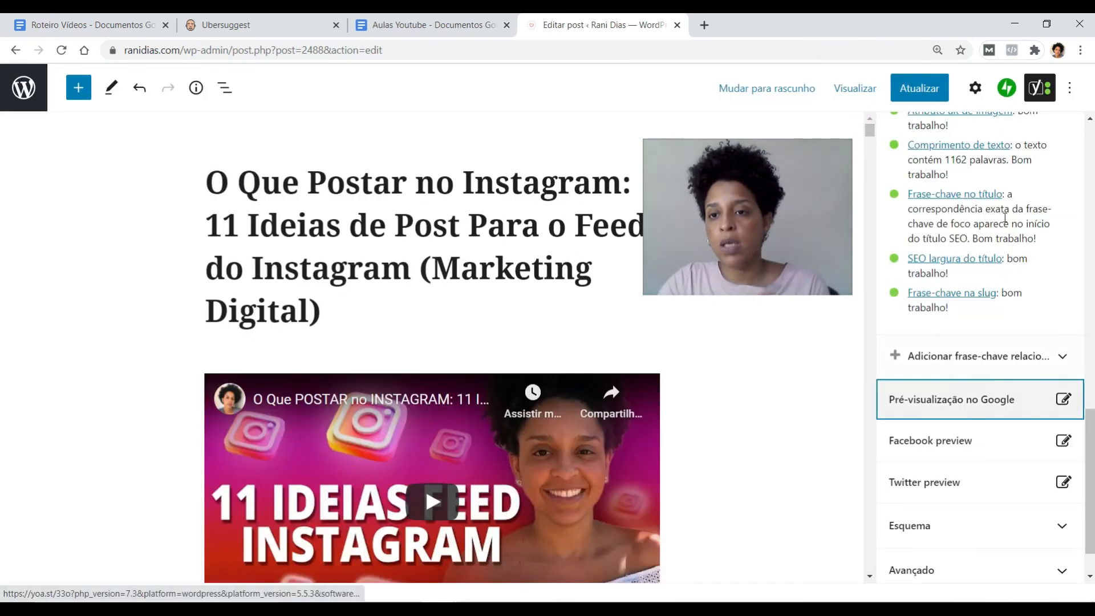
Review the SEO title width and keyphrase in slug criteria, and return to the meta description problem.
scroll(984, 247, up, 2)
scroll(976, 258, down, 2)
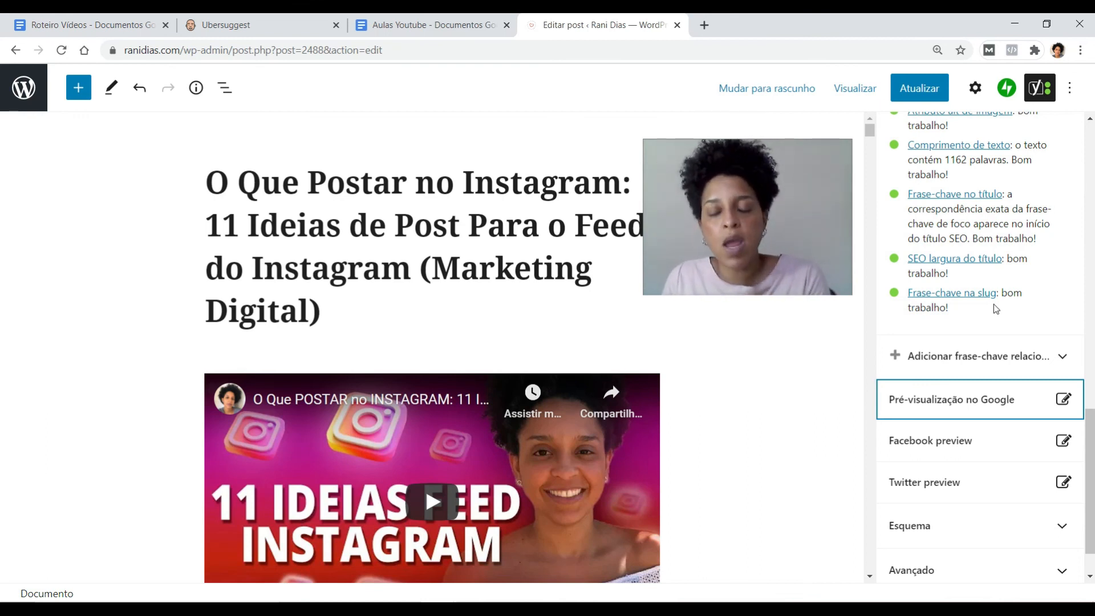
scroll(1025, 269, up, 1)
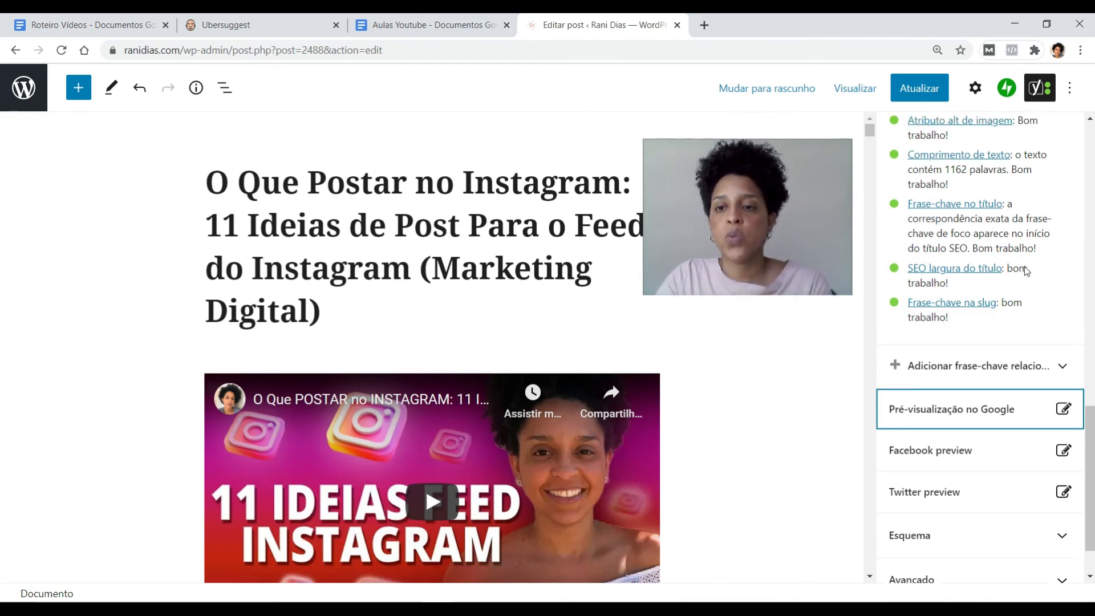
scroll(1025, 269, up, 10)
scroll(981, 285, up, 3)
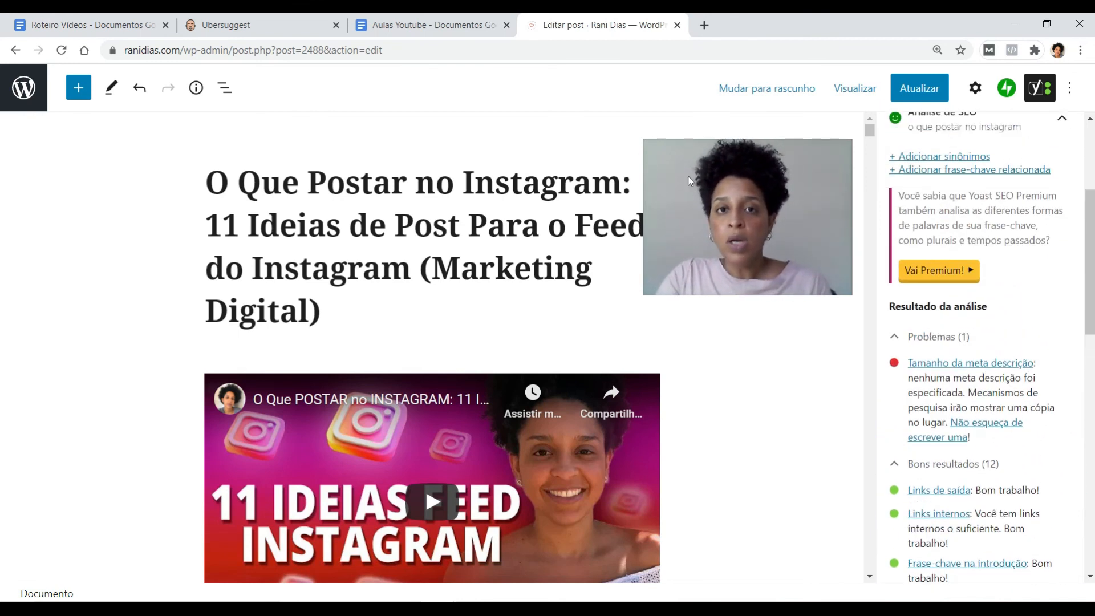
Switch to the "Aulas Youtube" Google Docs notes and read the "CORES DAS 'BOLINHAS'" section, briefly checking back on the WordPress post.
click(402, 24)
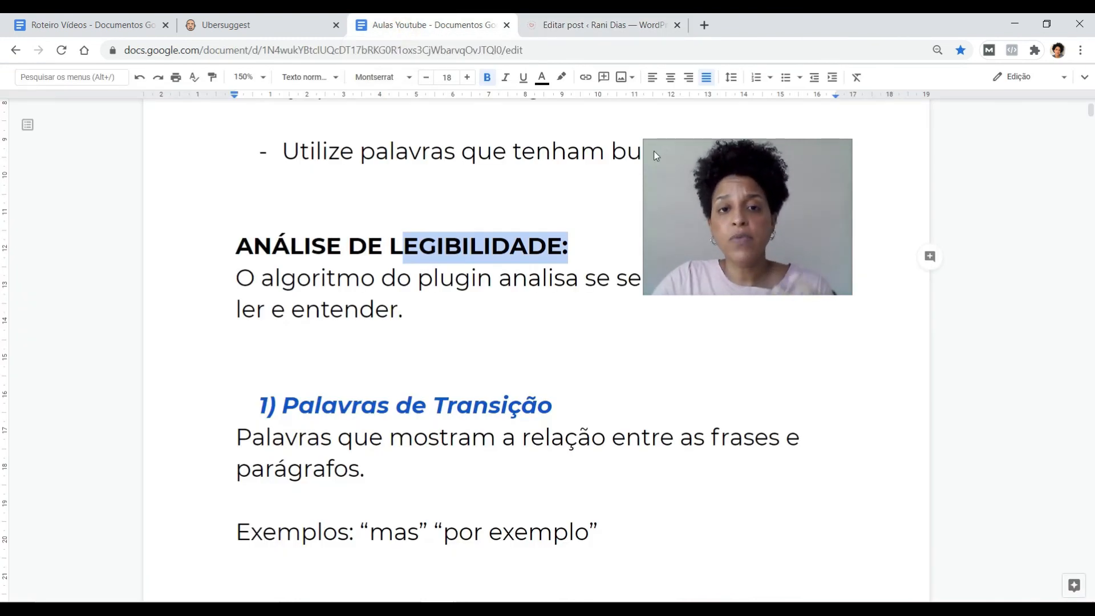
drag(752, 212, 862, 197)
drag(894, 192, 867, 196)
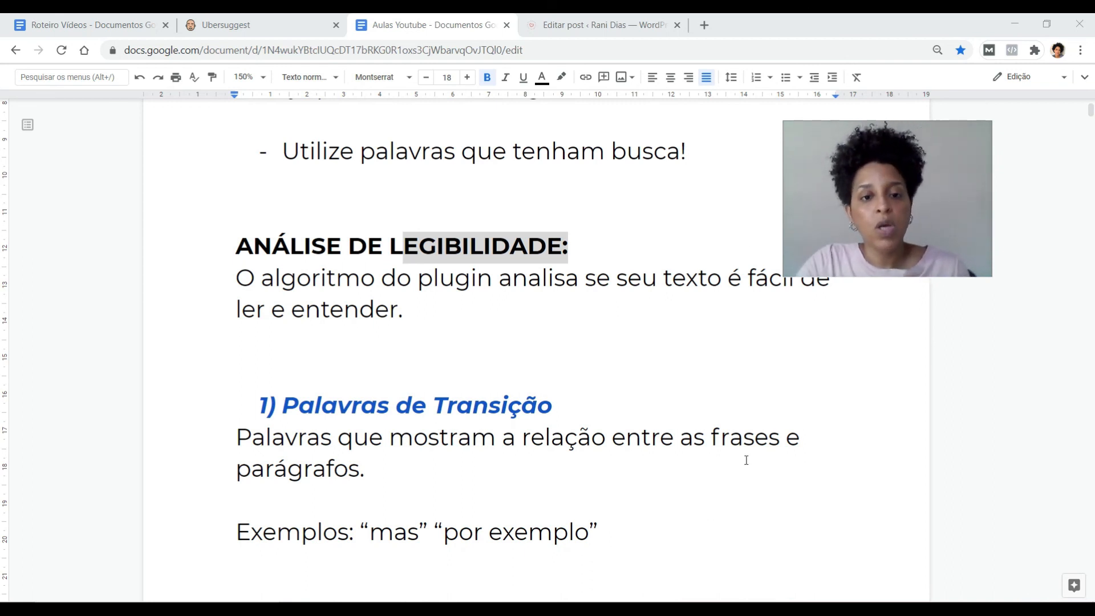
scroll(682, 384, down, 12)
scroll(682, 384, down, 15)
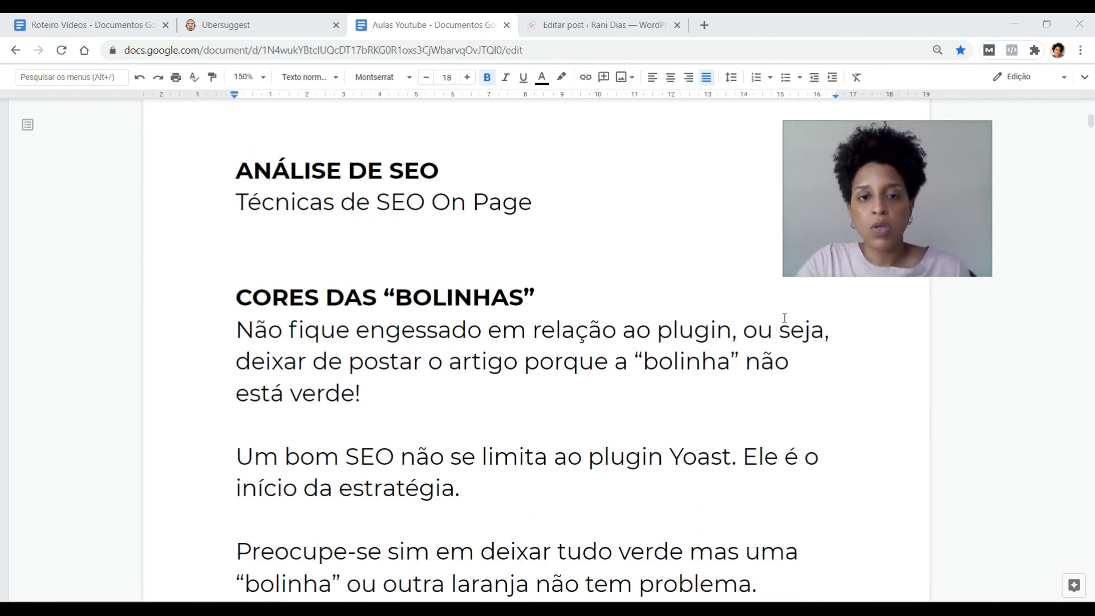
drag(889, 234, 894, 346)
scroll(548, 329, down, 1)
scroll(547, 329, down, 3)
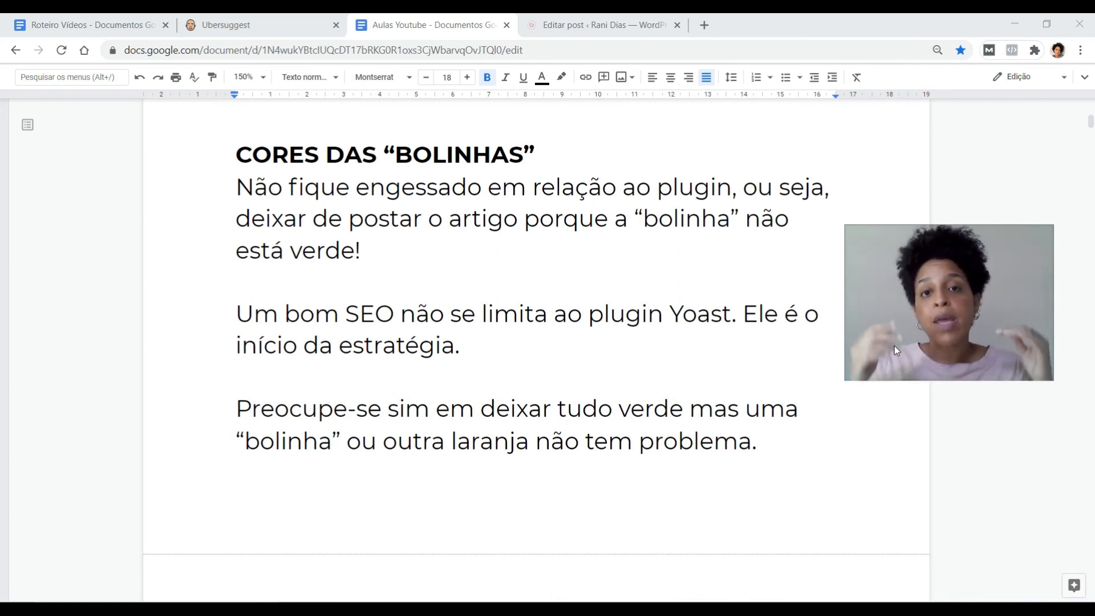
click(627, 24)
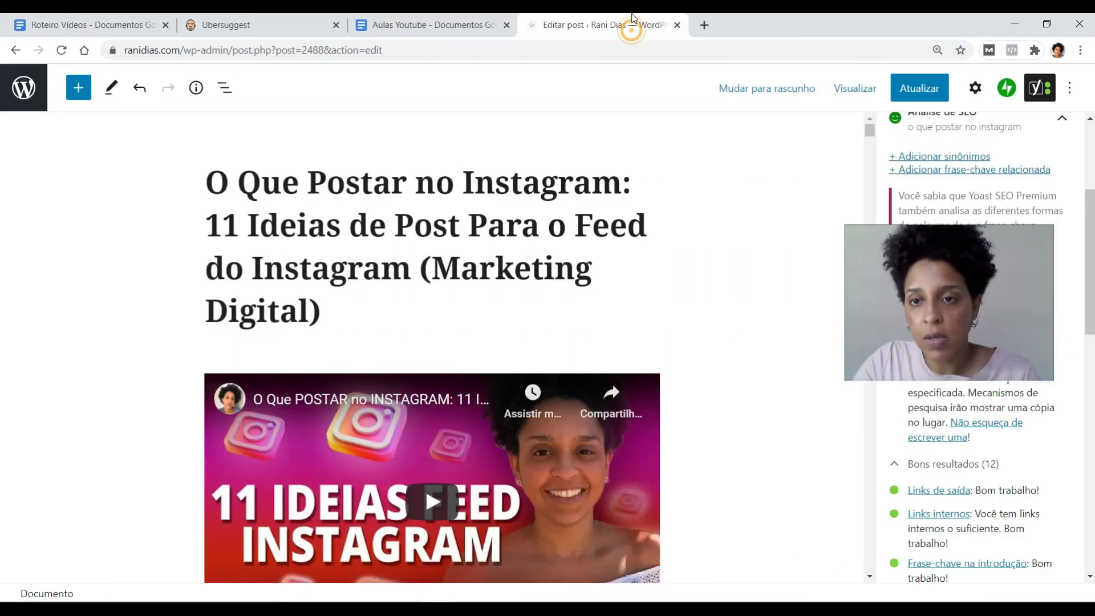
click(461, 18)
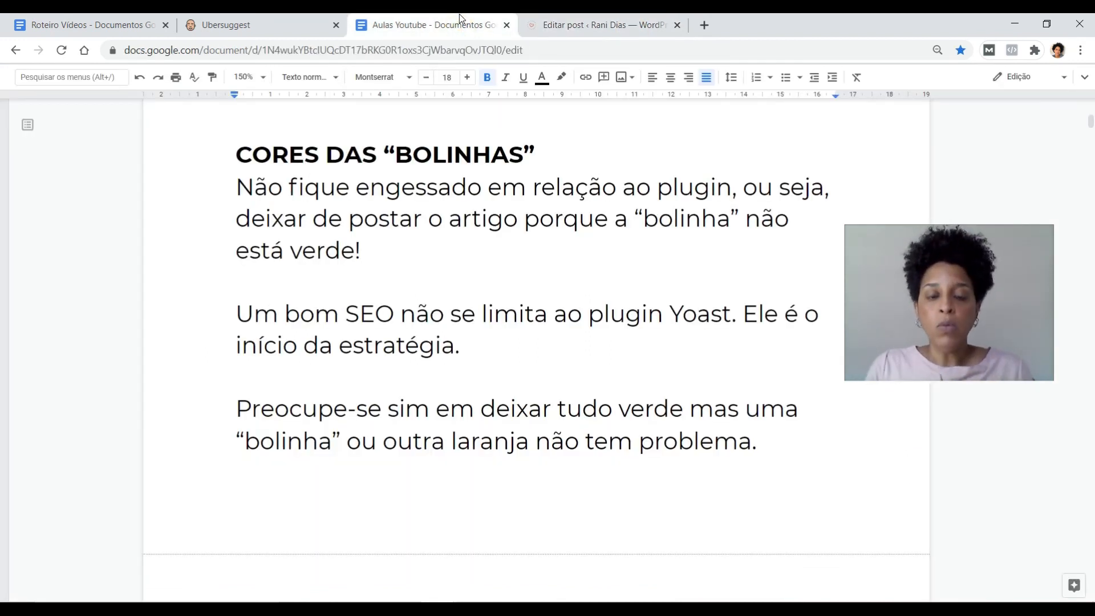